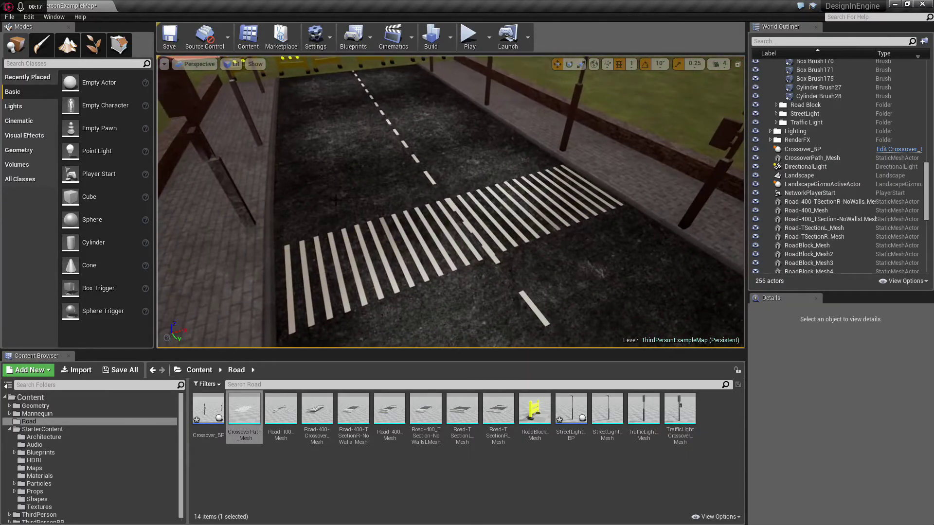
# Examine the crossover's traffic lights and striped path on the finished road, and go to the road section built from brushes
pyautogui.click(241, 205)
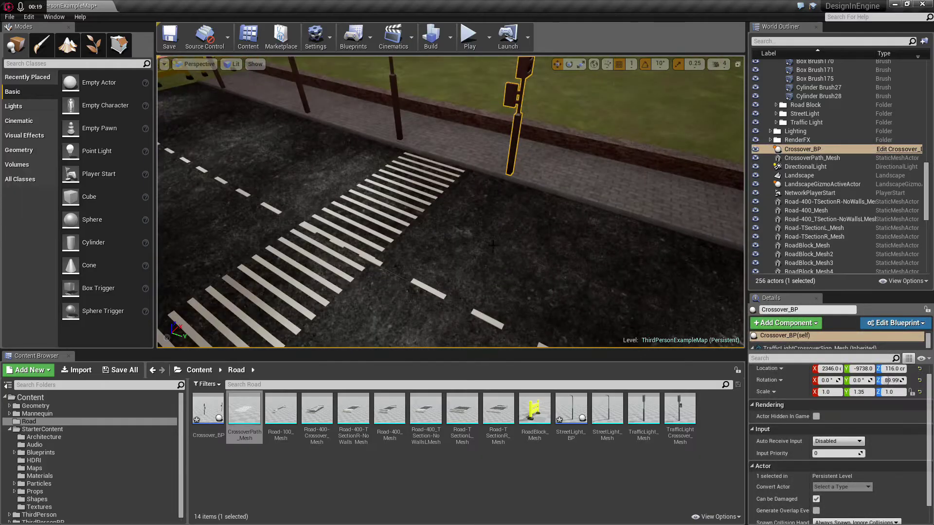
pyautogui.press('Escape')
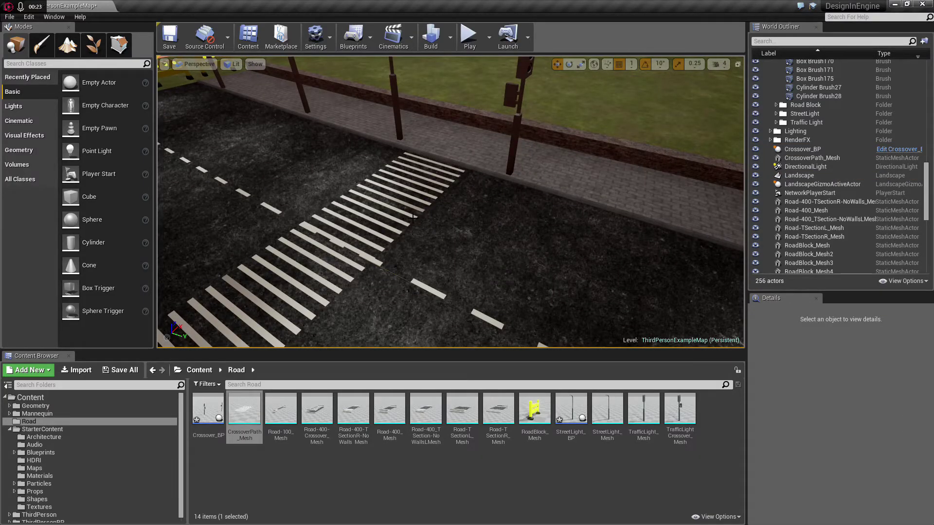
pyautogui.moveTo(412, 218); pyautogui.dragTo(492, 231, button='right')
pyautogui.press('d')
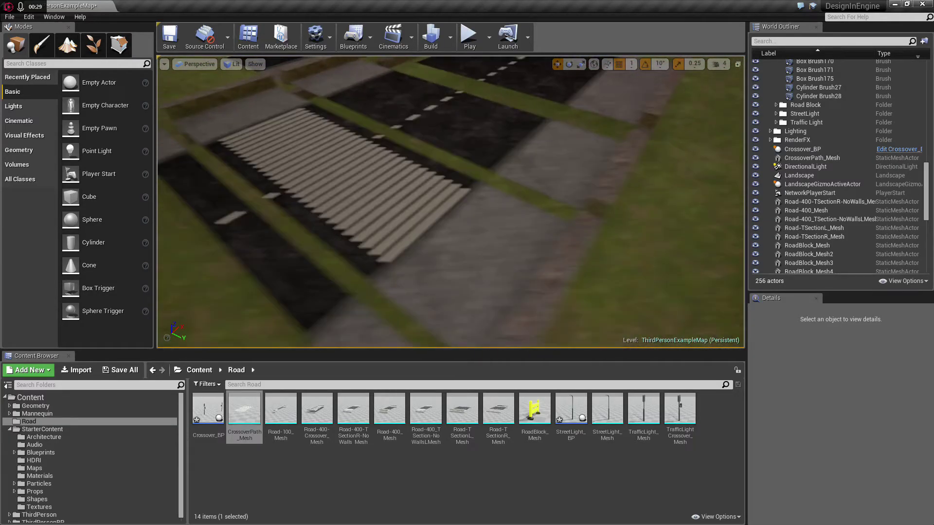
pyautogui.moveTo(370, 229); pyautogui.dragTo(463, 298, button='right')
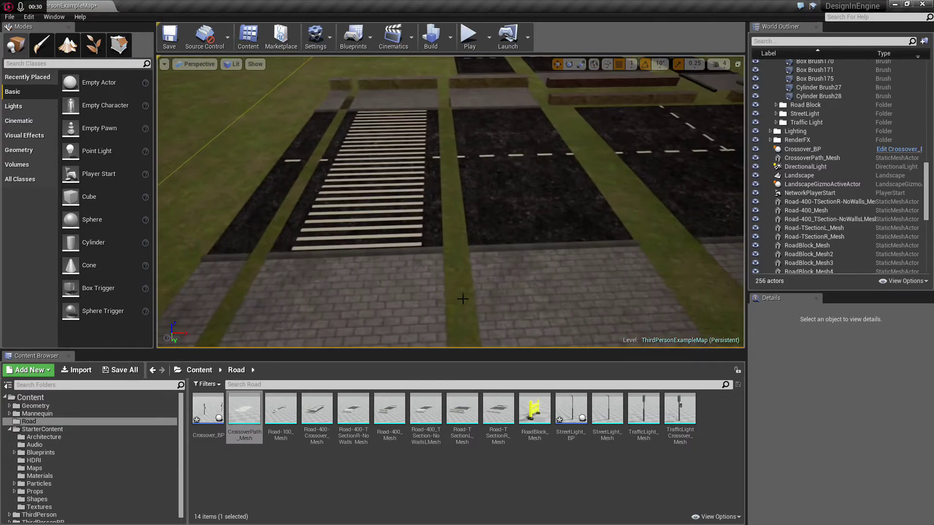
# Highlight the road section's base brushes, Box Brush162 through Cylinder Brush28, to show which pieces form the crossover road
pyautogui.click(487, 243)
pyautogui.moveTo(504, 140); pyautogui.dragTo(544, 175, button='right')
pyautogui.moveTo(481, 179); pyautogui.dragTo(438, 146, button='right')
pyautogui.click(449, 274)
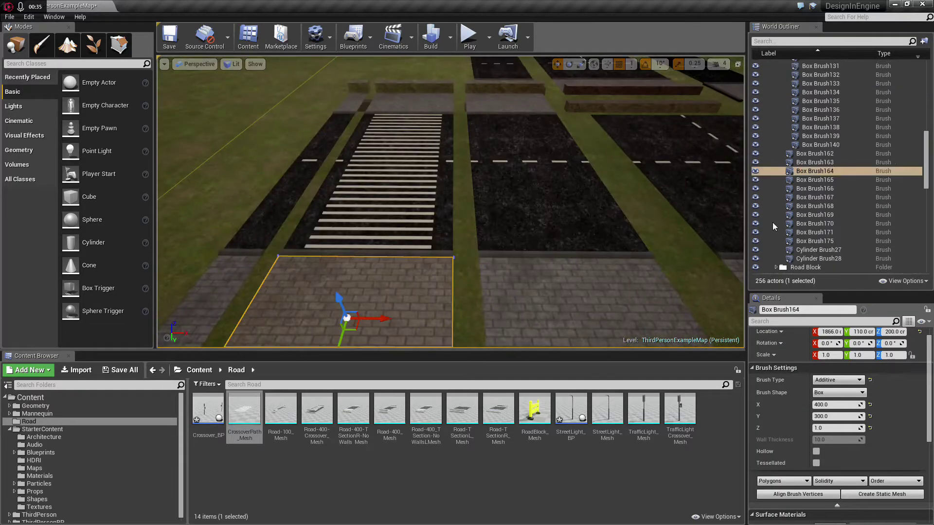
pyautogui.click(812, 154)
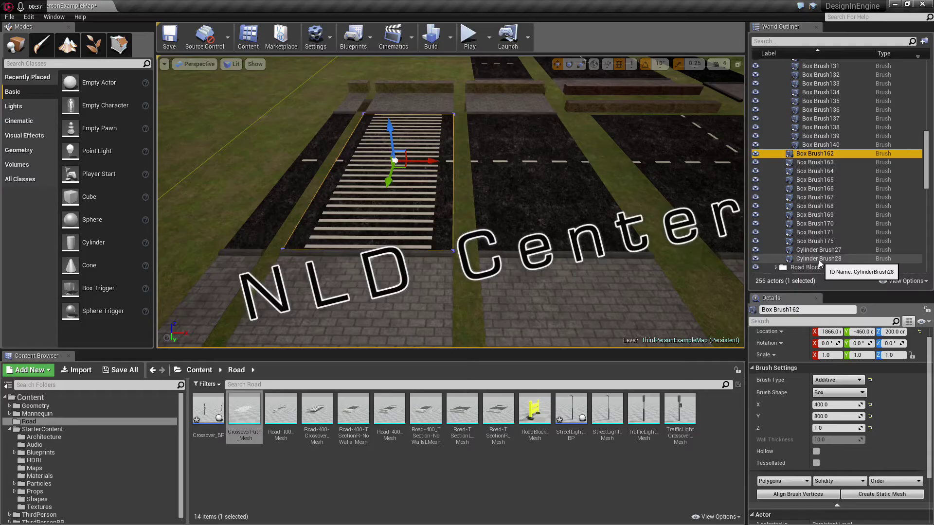
pyautogui.keyDown('shift'); pyautogui.click(817, 258); pyautogui.keyUp('shift')
pyautogui.click(816, 259)
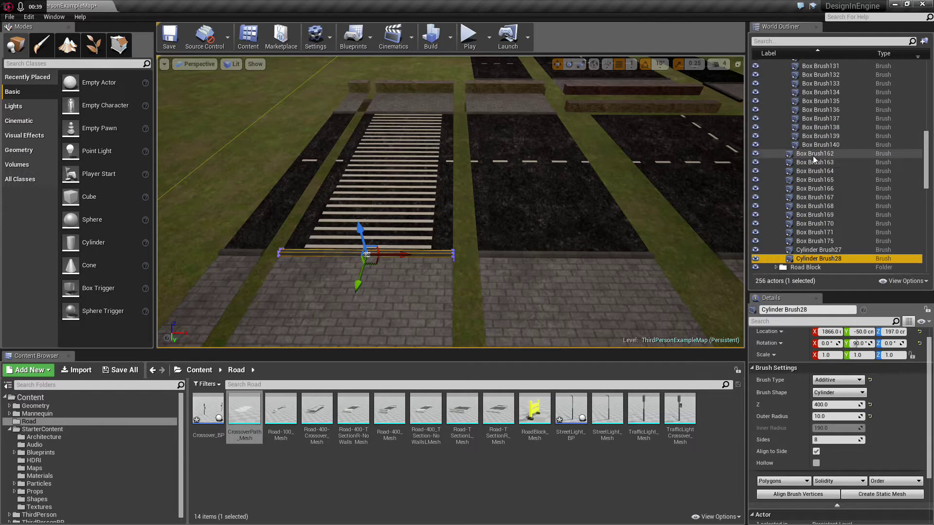
pyautogui.keyDown('shift'); pyautogui.click(813, 154); pyautogui.keyUp('shift')
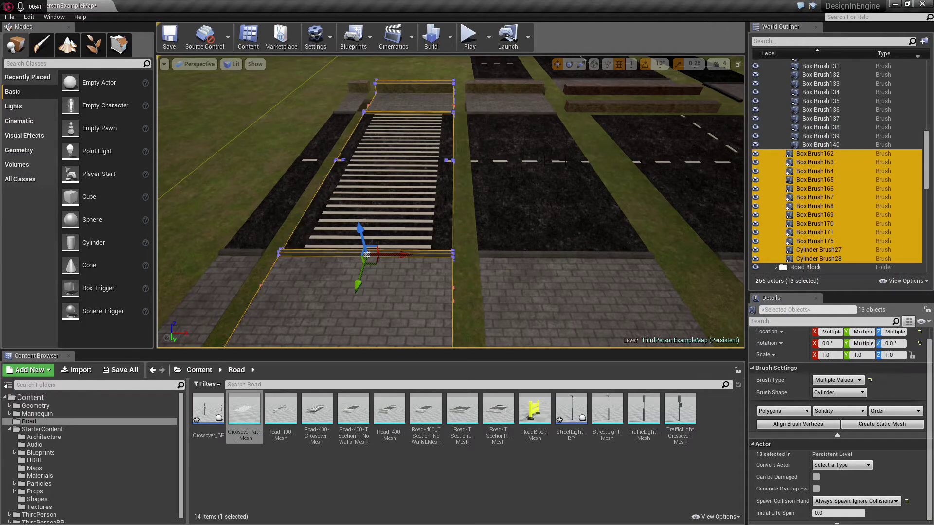
# Highlight all the crossing stripe brushes in the Crossover folder, Box Brush114 through Box Brush140
pyautogui.moveTo(387, 190)
pyautogui.mouseDown(button='right')
pyautogui.moveTo(340, 173)
pyautogui.moveTo(387, 189)
pyautogui.mouseUp(button='right')
pyautogui.click(387, 189)
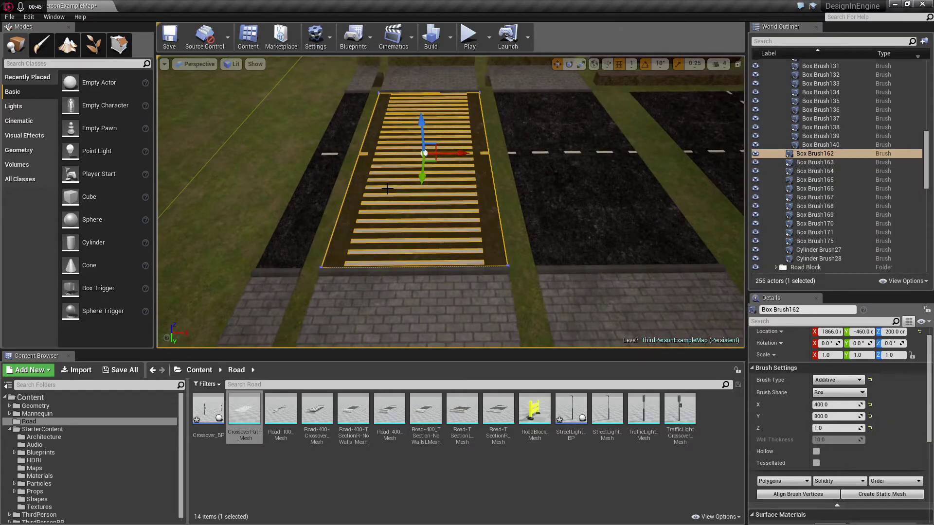
pyautogui.click(388, 186)
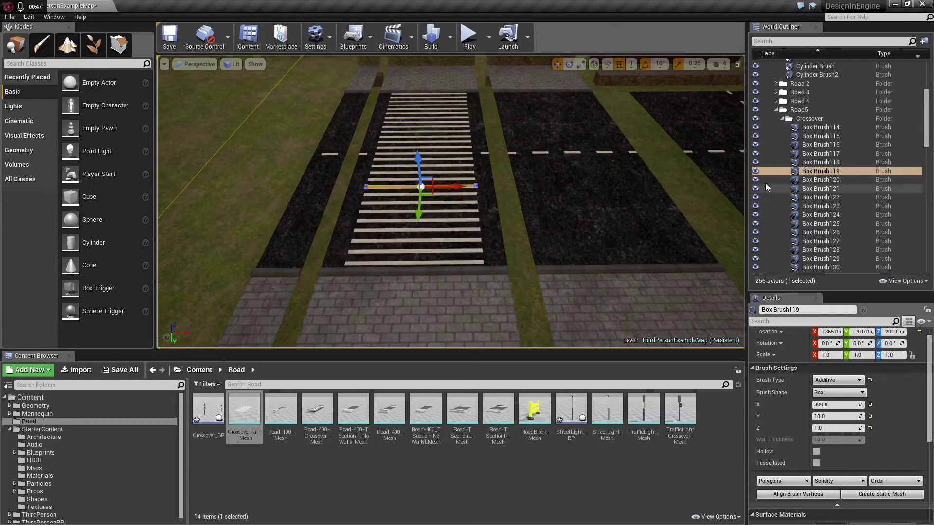
pyautogui.click(804, 129)
pyautogui.scroll(-4, 819, 174)
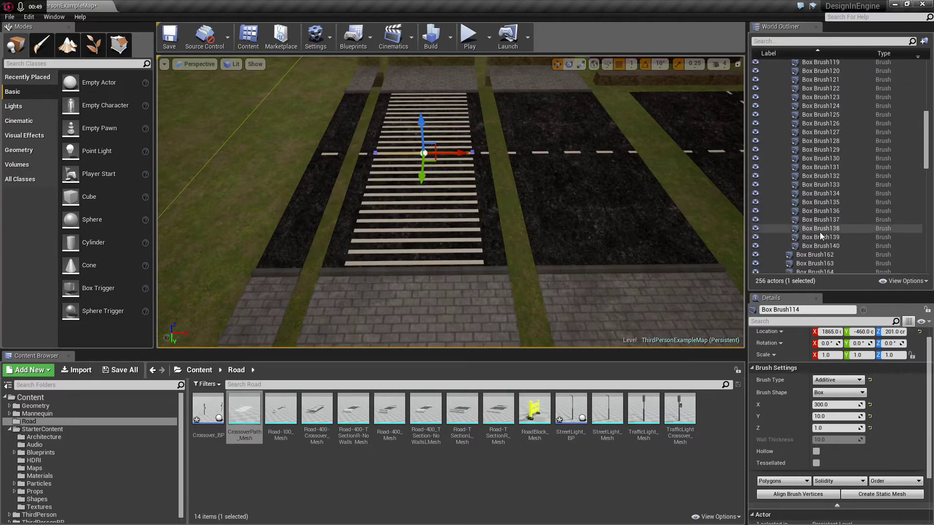
pyautogui.keyDown('shift'); pyautogui.click(820, 246); pyautogui.keyUp('shift')
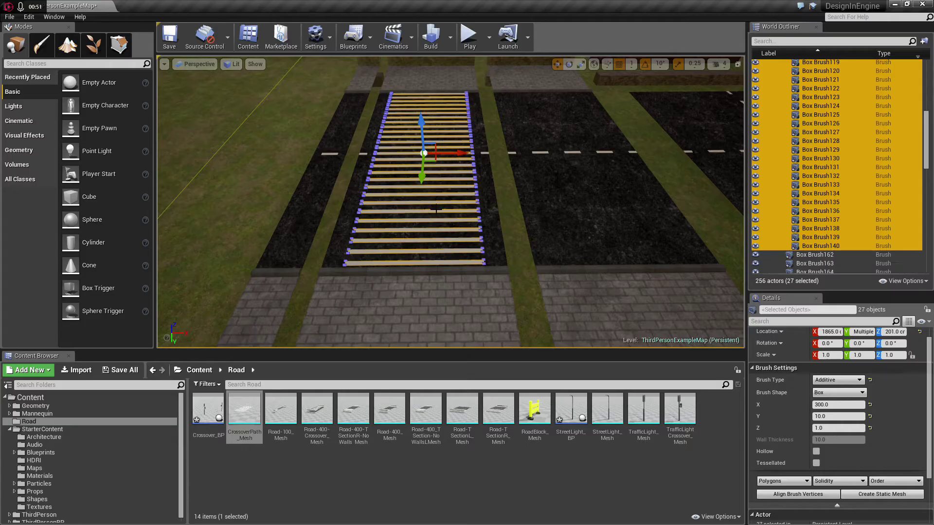
# Try to create a static mesh from all stripe and road brushes, Box Brush114 through Cylinder Brush28
pyautogui.press('a')
pyautogui.moveTo(455, 190)
pyautogui.mouseDown(button='right')
pyautogui.moveTo(525, 209)
pyautogui.moveTo(593, 192)
pyautogui.moveTo(525, 209)
pyautogui.moveTo(467, 206)
pyautogui.moveTo(492, 212)
pyautogui.mouseUp(button='right')
pyautogui.press('d')
pyautogui.click(798, 255)
pyautogui.scroll(-3, 807, 239)
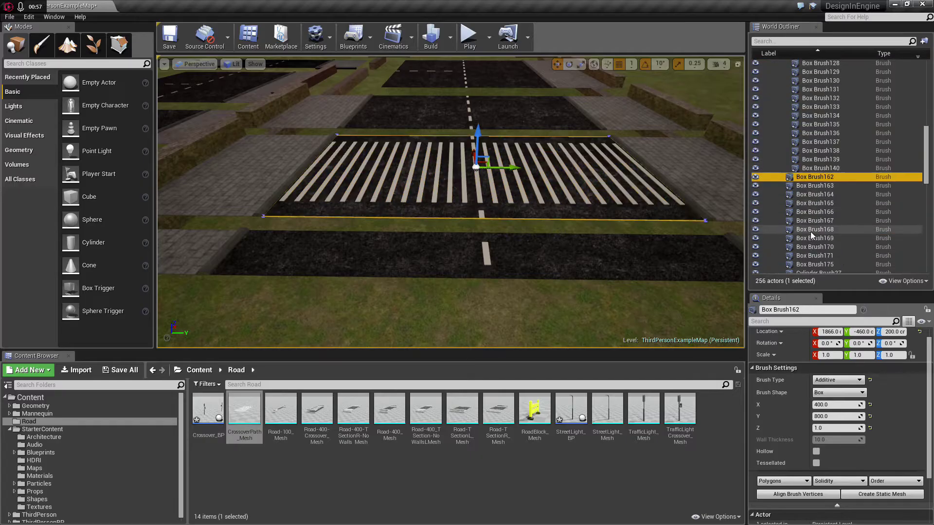
pyautogui.scroll(-2, 816, 204)
pyautogui.click(816, 218)
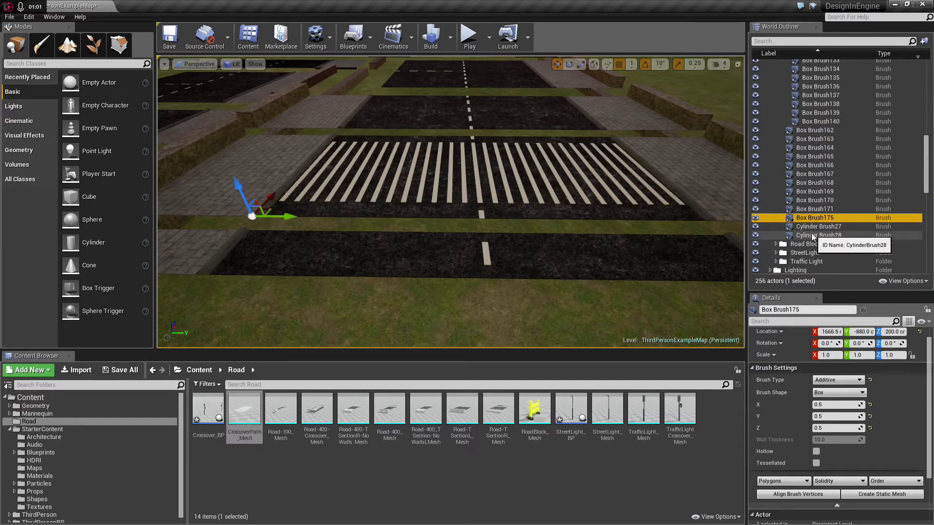
pyautogui.keyDown('shift'); pyautogui.click(811, 235); pyautogui.keyUp('shift')
pyautogui.scroll(8, 810, 197)
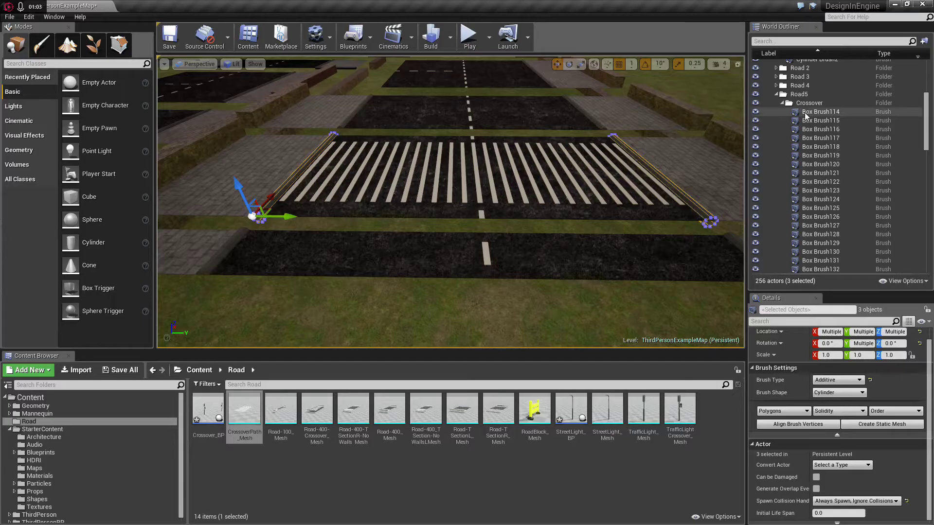
pyautogui.keyDown('shift'); pyautogui.click(805, 113); pyautogui.keyUp('shift')
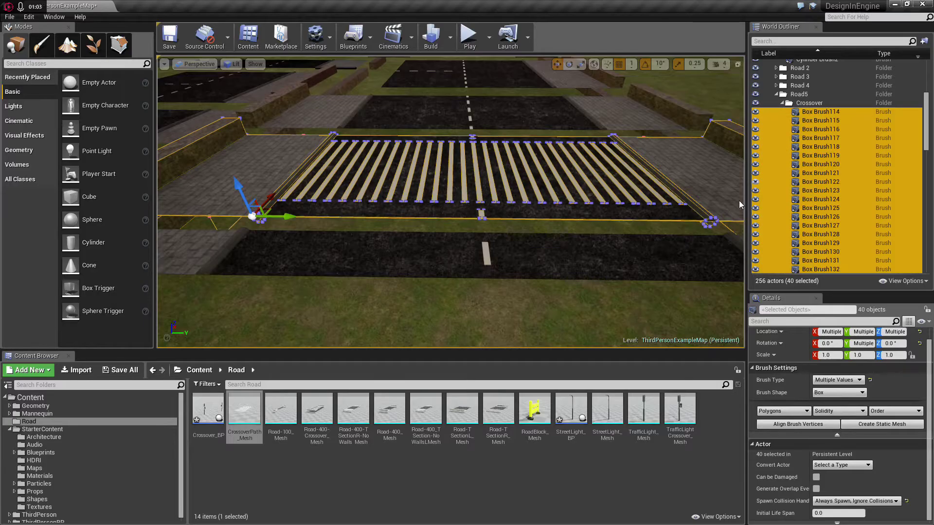
pyautogui.click(876, 424)
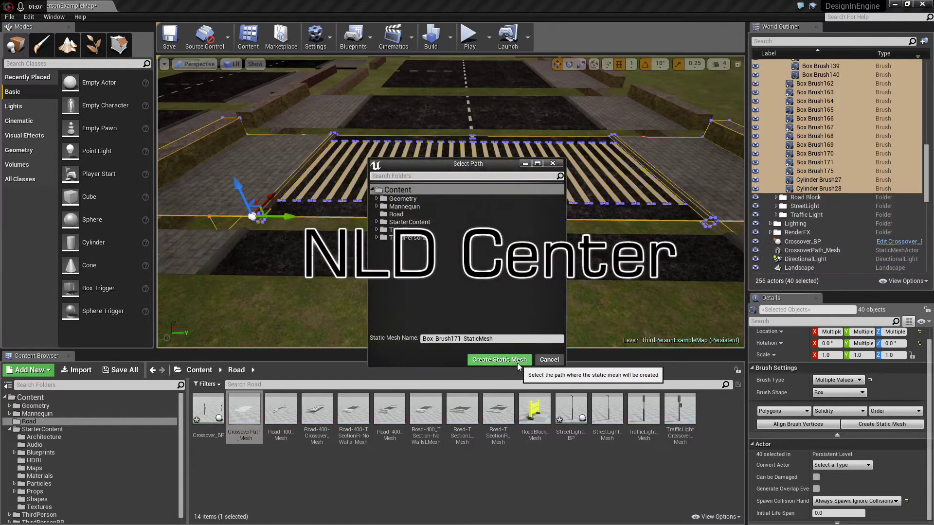
pyautogui.click(548, 360)
pyautogui.press('Escape')
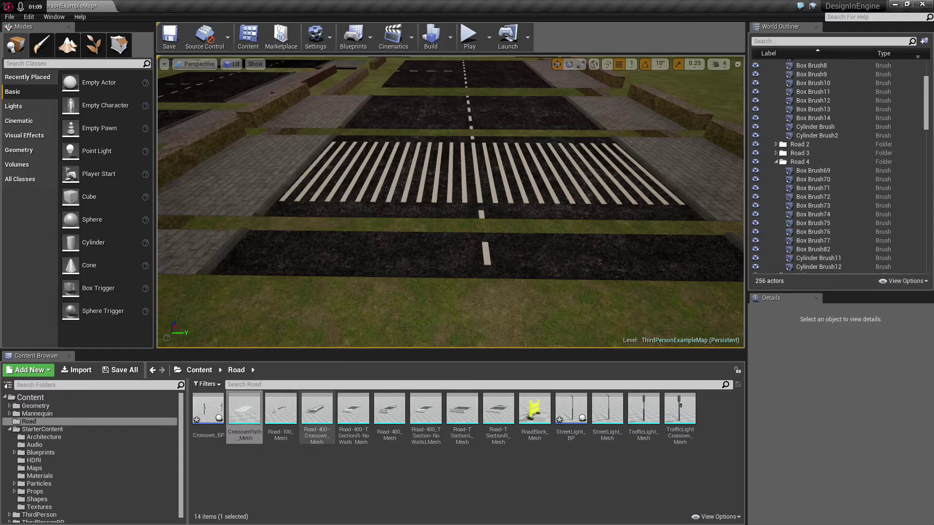
# Select the Road-400-Crossover_Mesh asset and delete the striped CrossoverPath_Mesh from the finished road beside the traffic light
pyautogui.doubleClick(317, 410)
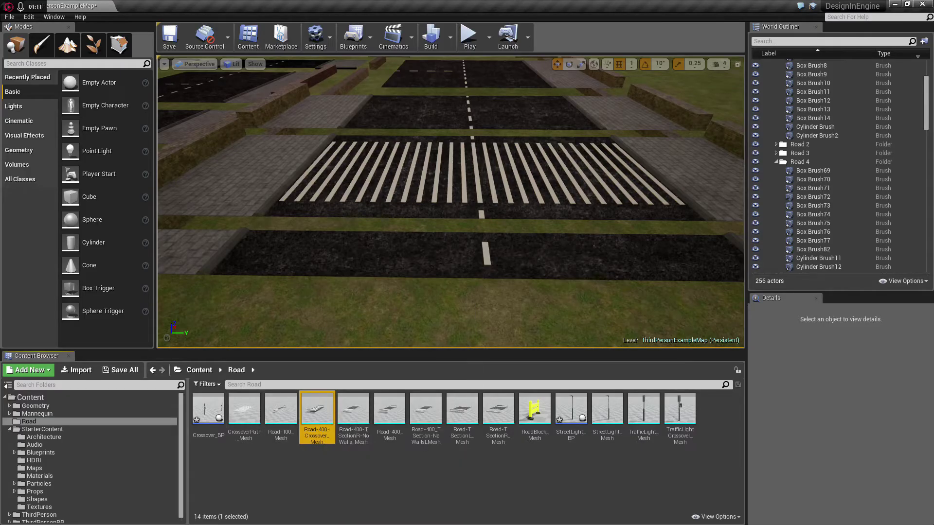
pyautogui.moveTo(560, 237); pyautogui.dragTo(369, 127, button='right')
pyautogui.click(500, 62)
pyautogui.moveTo(413, 165); pyautogui.dragTo(283, 129, button='right')
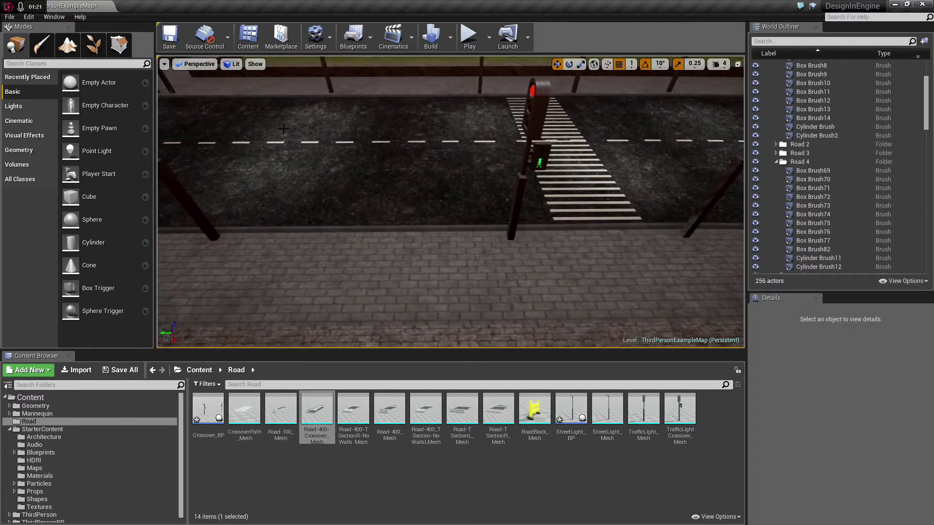
pyautogui.click(563, 170)
pyautogui.press('Delete')
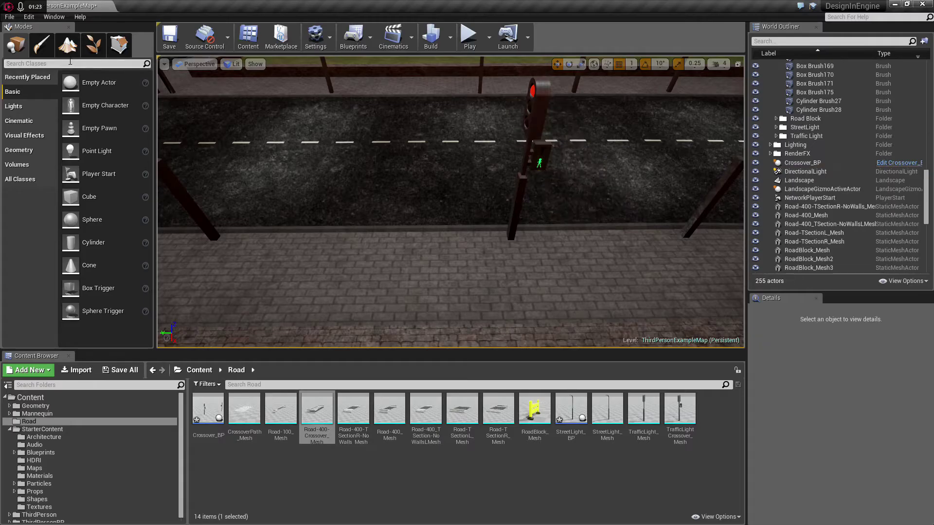
# Try placing the CrossoverPath_Mesh asset on the road near the traffic light, and delete the placed copy
pyautogui.click(67, 46)
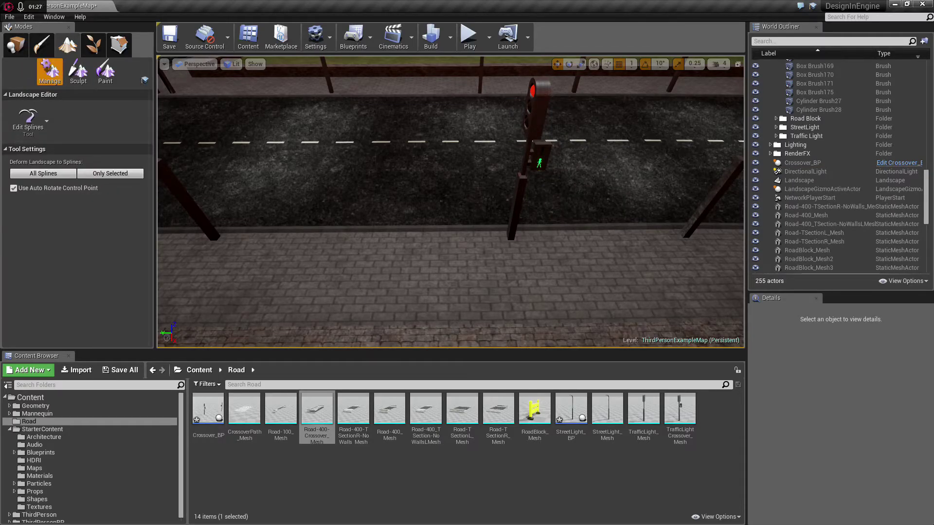
pyautogui.moveTo(244, 409); pyautogui.dragTo(457, 177)
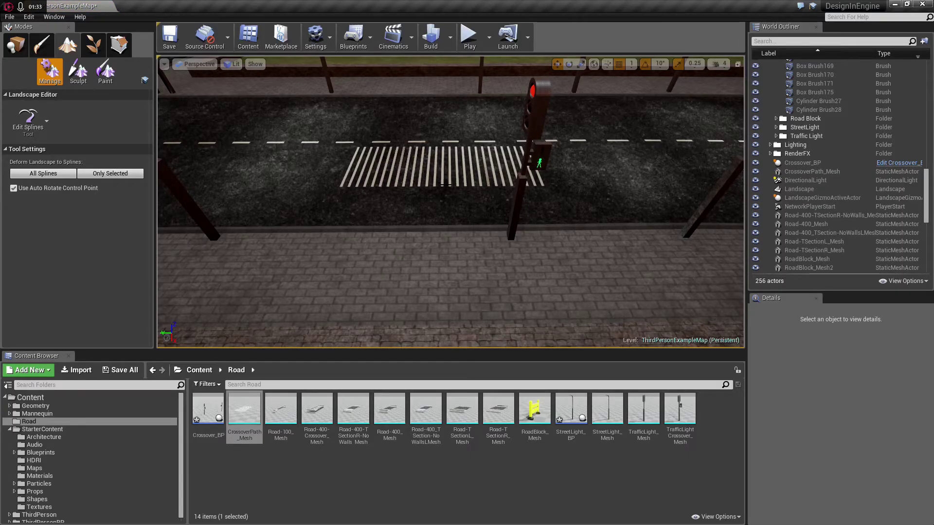
pyautogui.click(16, 45)
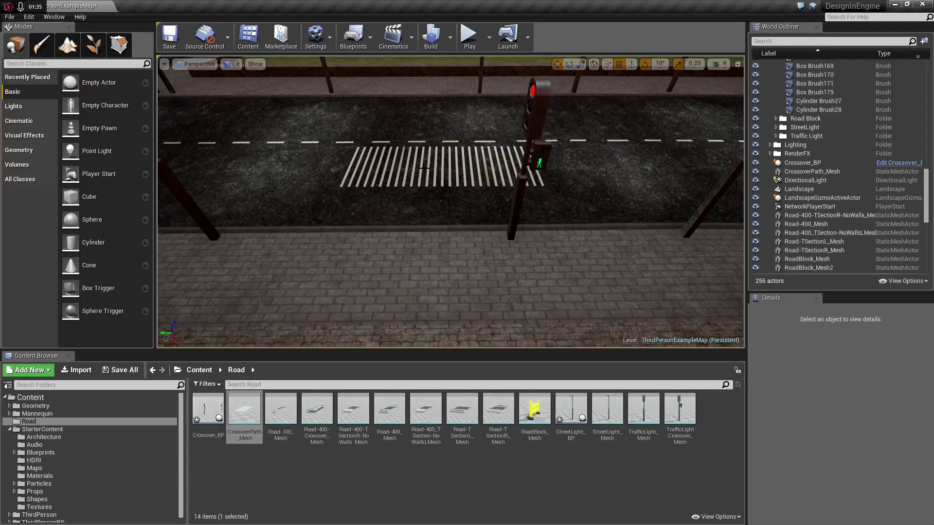
pyautogui.click(436, 176)
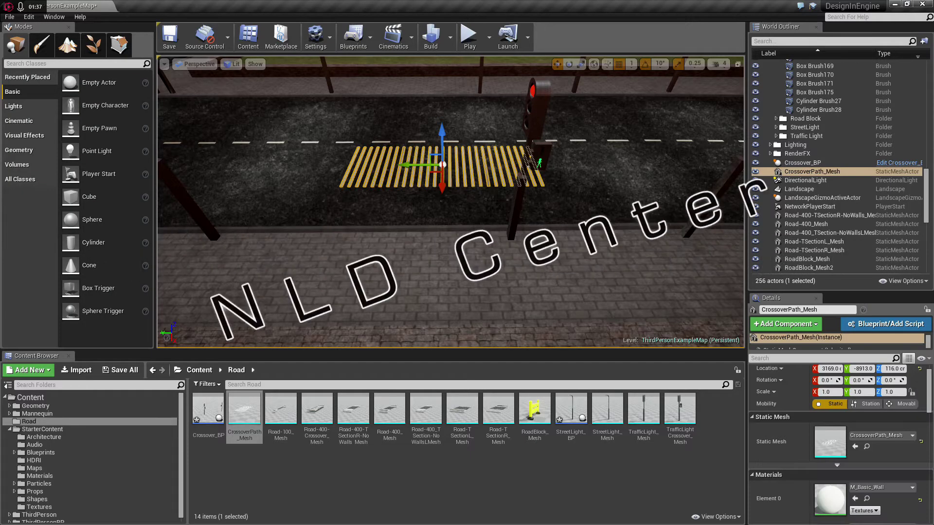
pyautogui.press('Delete')
# Open the Crossover_BP blueprint, inspect its two crossing light meshes in 3D, and close it
pyautogui.click(522, 200)
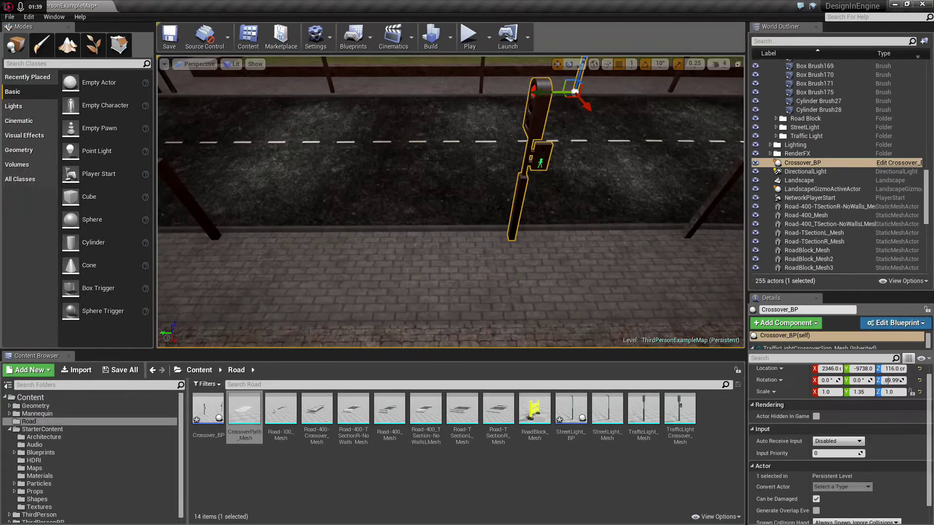
pyautogui.click(208, 411)
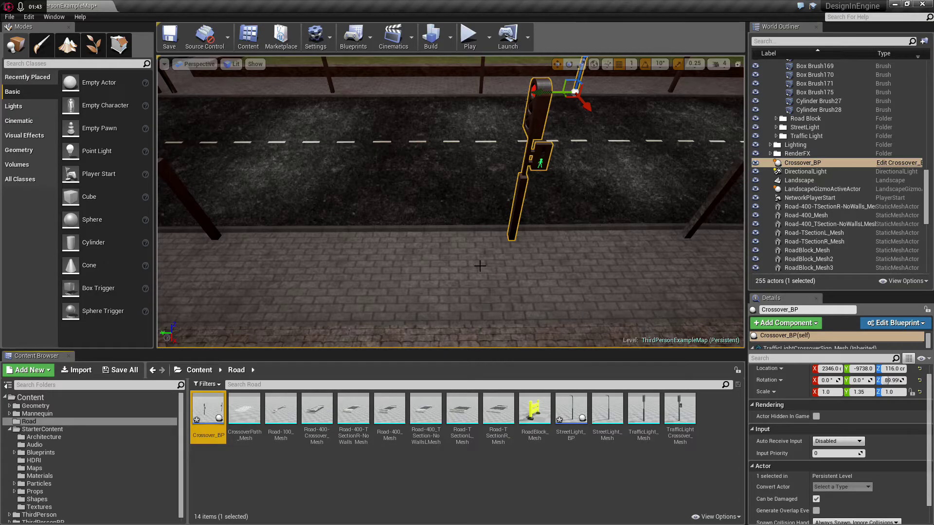
pyautogui.rightClick(222, 413)
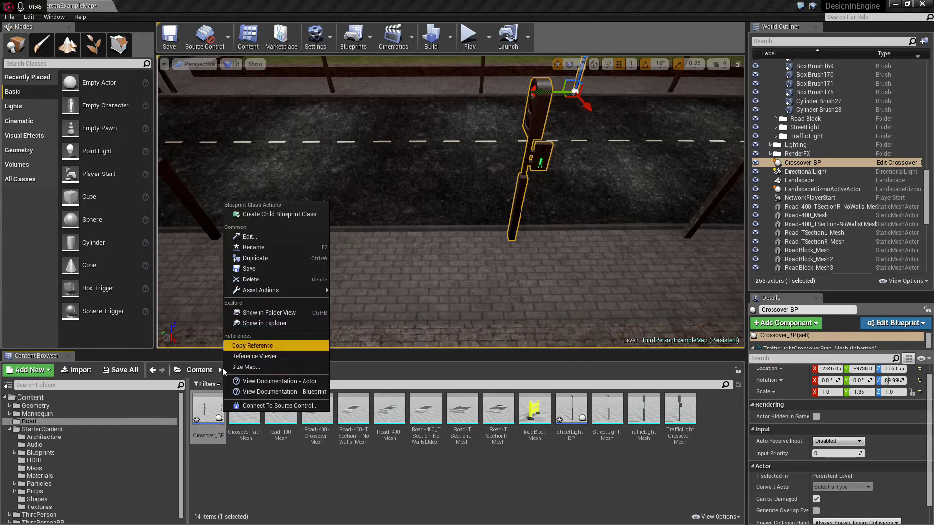
pyautogui.click(219, 414)
pyautogui.doubleClick(216, 416)
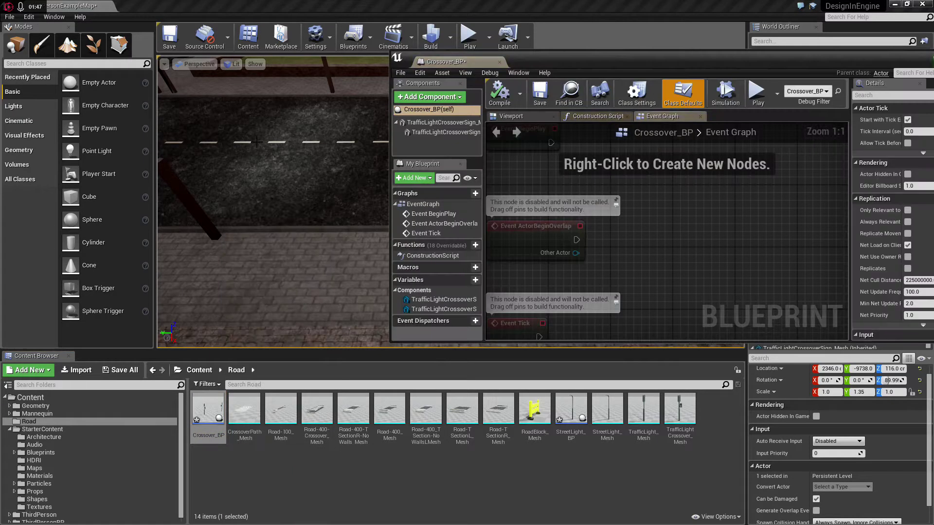
pyautogui.doubleClick(521, 60)
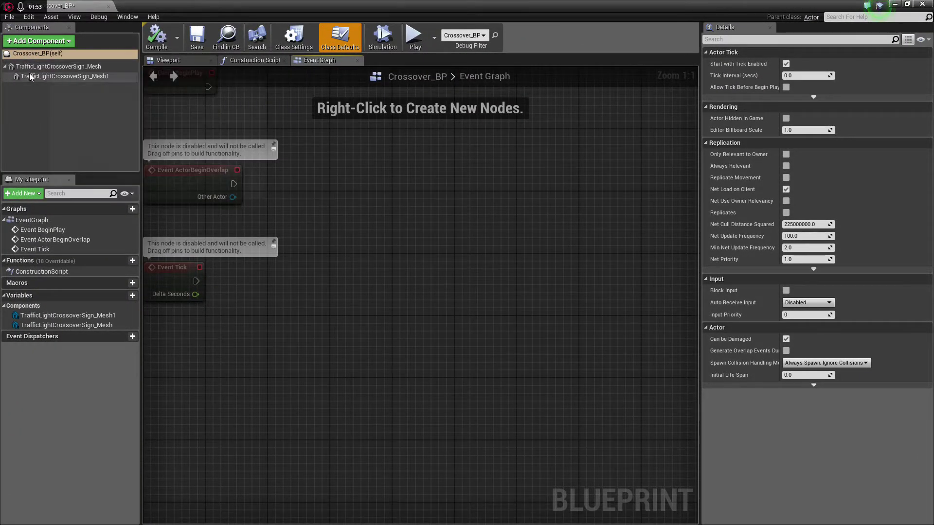
pyautogui.click(170, 64)
pyautogui.moveTo(293, 208); pyautogui.dragTo(331, 231, button='right')
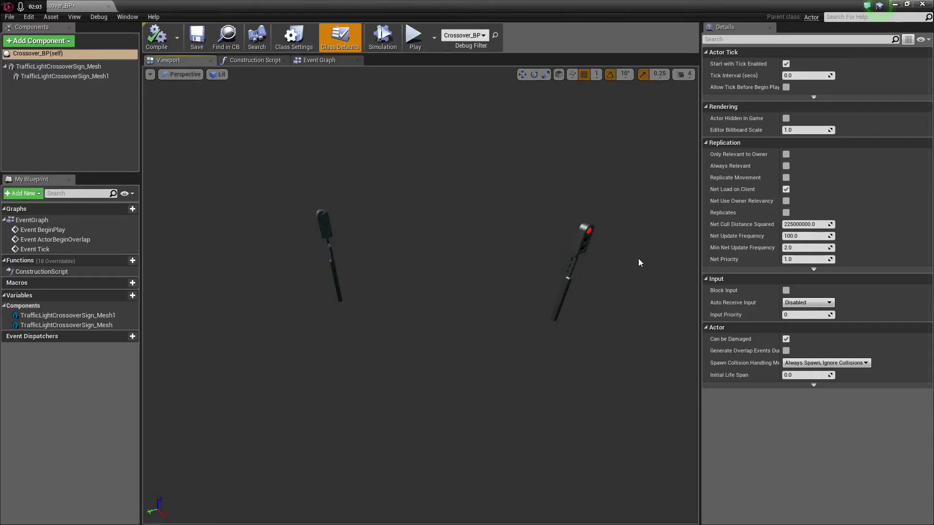
pyautogui.click(109, 6)
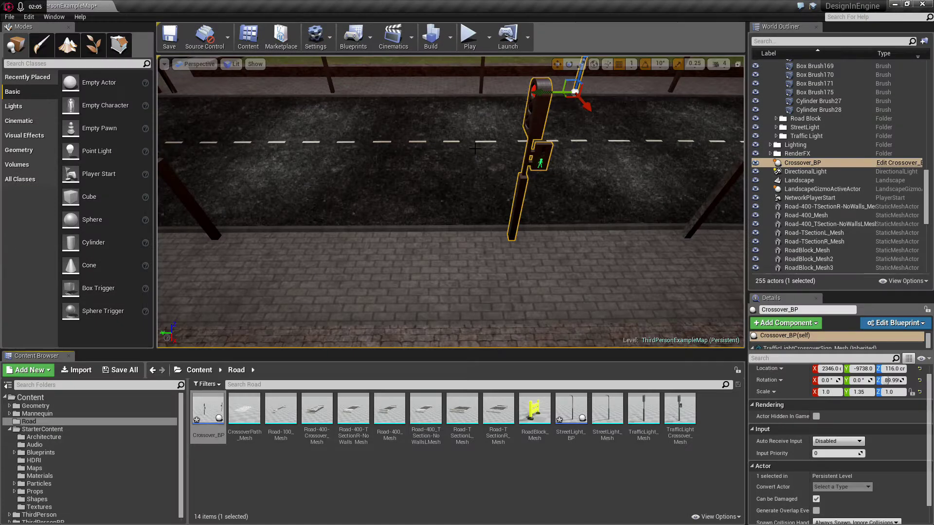
# In landscape spline editing, assign Road-400-Crossover_Mesh as the spline mesh of the road segment beside the pedestrian traffic lights
pyautogui.moveTo(491, 102)
pyautogui.mouseDown(button='right')
pyautogui.moveTo(379, 108)
pyautogui.moveTo(489, 102)
pyautogui.mouseUp(button='right')
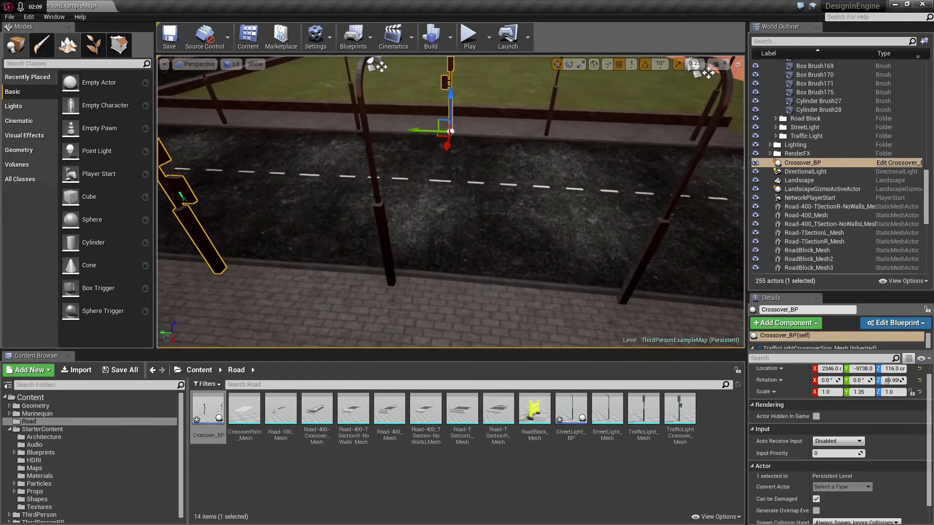
pyautogui.click(67, 44)
pyautogui.click(525, 215)
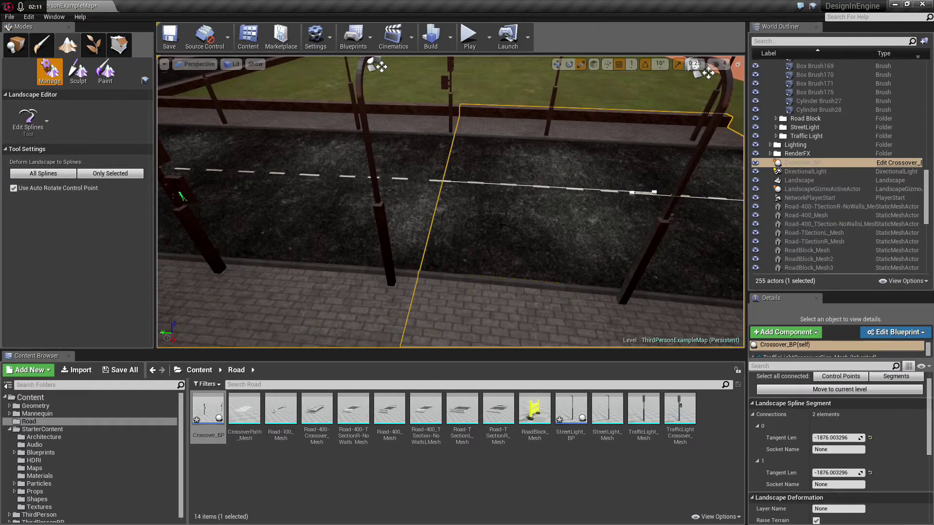
pyautogui.moveTo(452, 333); pyautogui.dragTo(481, 334, button='right')
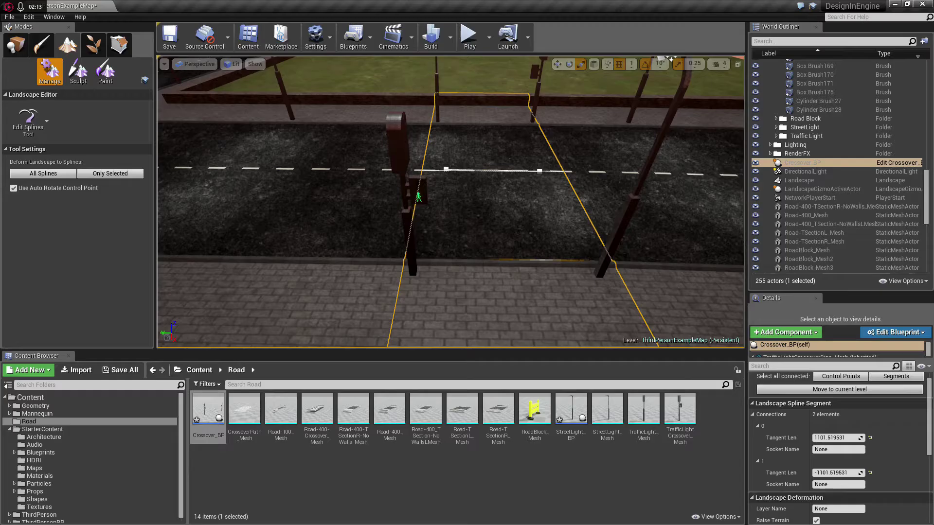
pyautogui.click(316, 411)
pyautogui.scroll(-7, 826, 430)
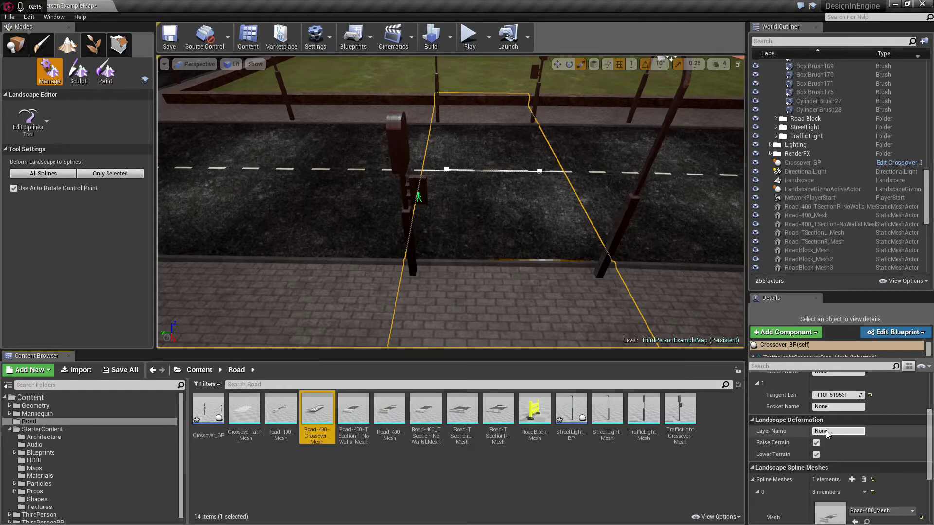
pyautogui.click(855, 492)
pyautogui.moveTo(508, 259); pyautogui.dragTo(596, 265, button='right')
pyautogui.click(509, 258)
pyautogui.moveTo(509, 258); pyautogui.dragTo(535, 243, button='right')
pyautogui.moveTo(373, 194); pyautogui.dragTo(368, 156, button='right')
pyautogui.press('w')
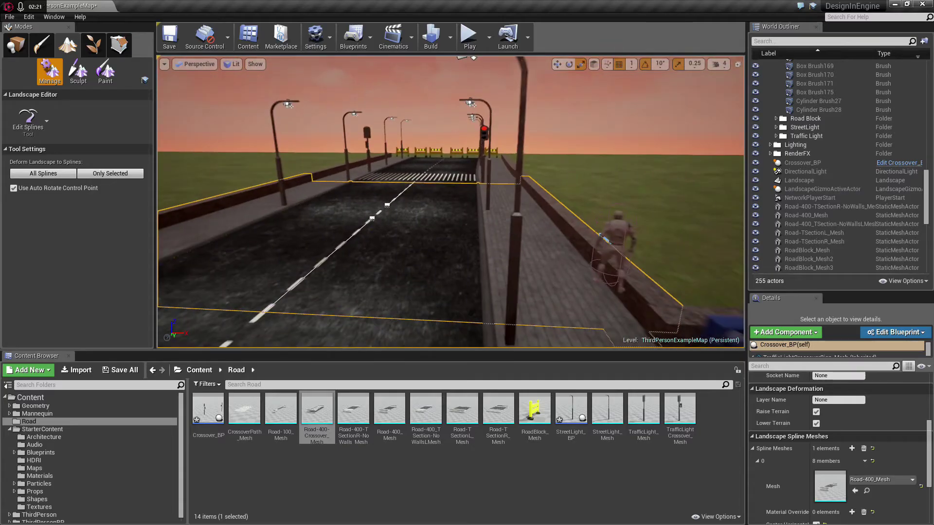
# Try the viewport's advanced Splines and Senses display flags, and hide the splines again
pyautogui.click(254, 65)
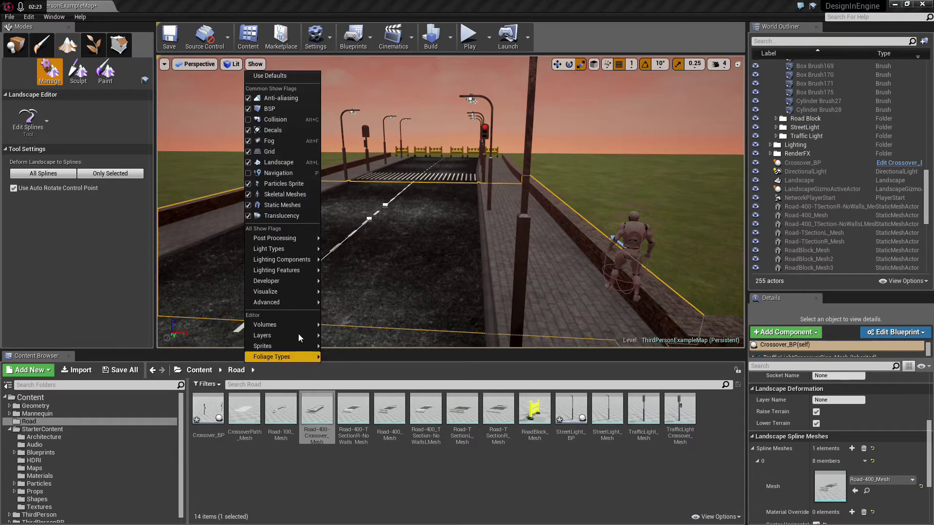
pyautogui.moveTo(289, 307)
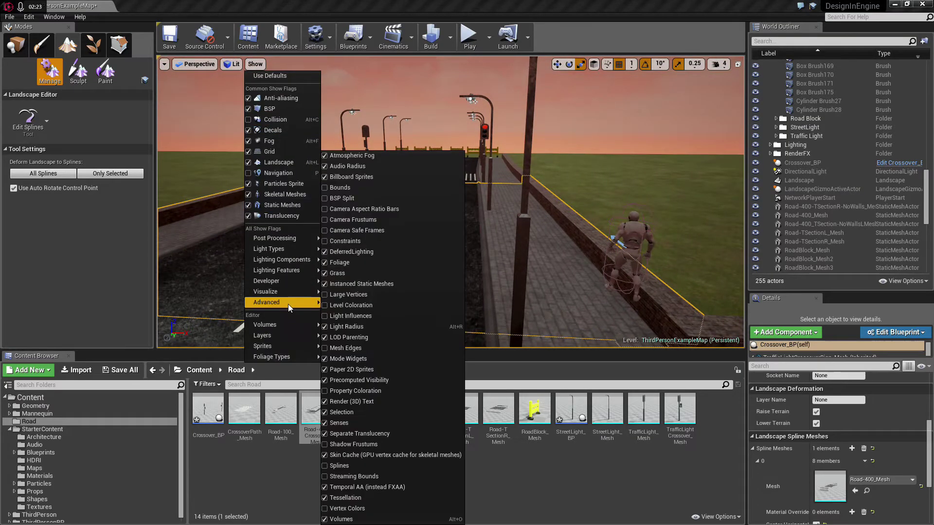
pyautogui.click(343, 456)
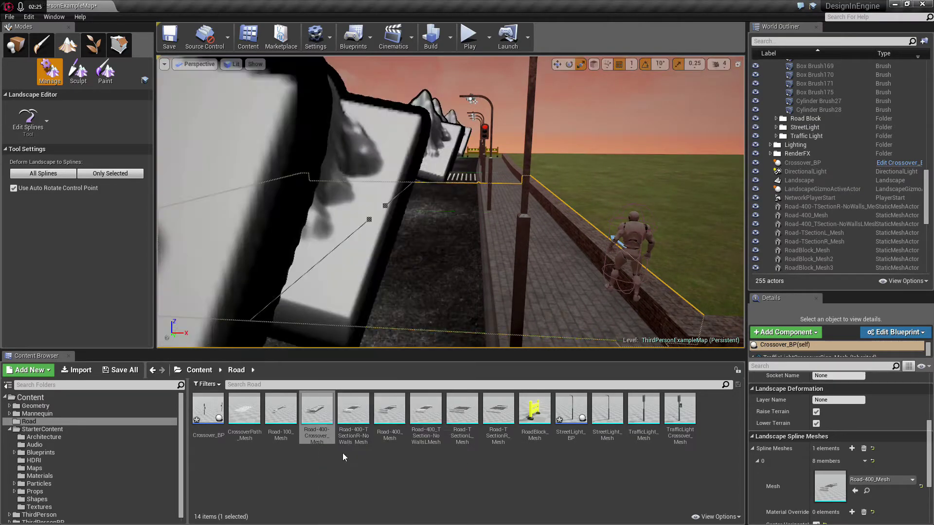
pyautogui.click(255, 64)
pyautogui.moveTo(317, 310)
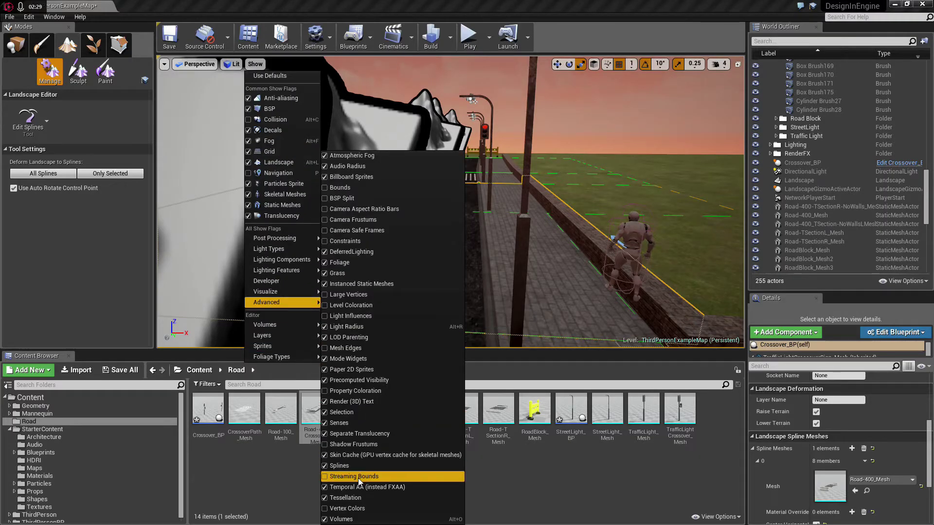
pyautogui.click(342, 423)
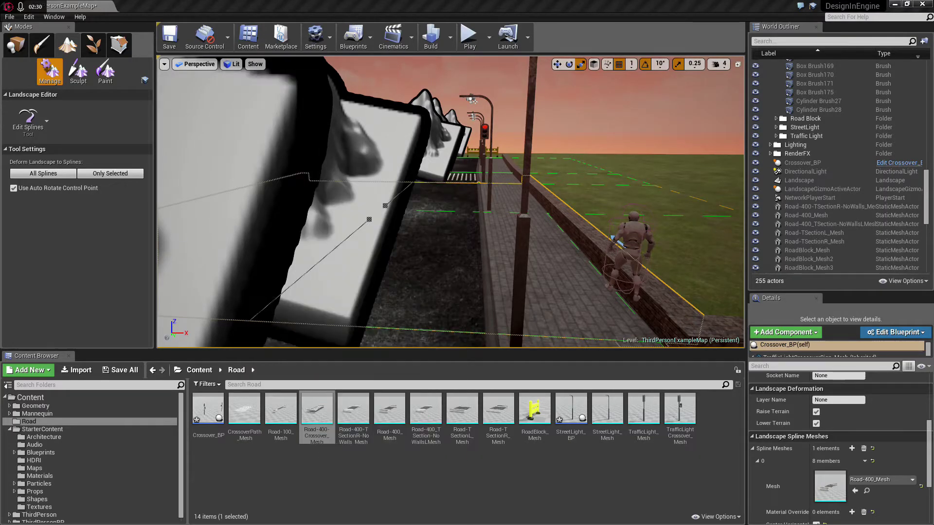
pyautogui.click(259, 66)
pyautogui.moveTo(306, 304)
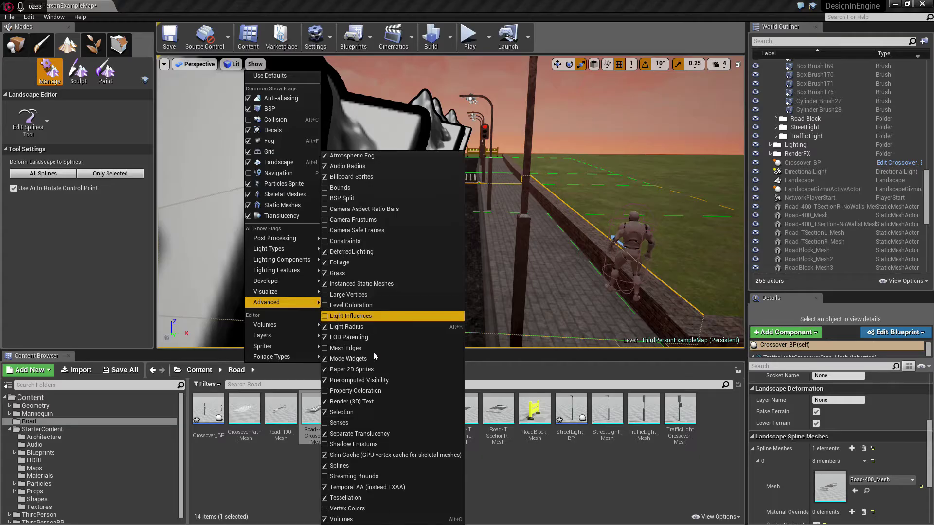
pyautogui.click(368, 477)
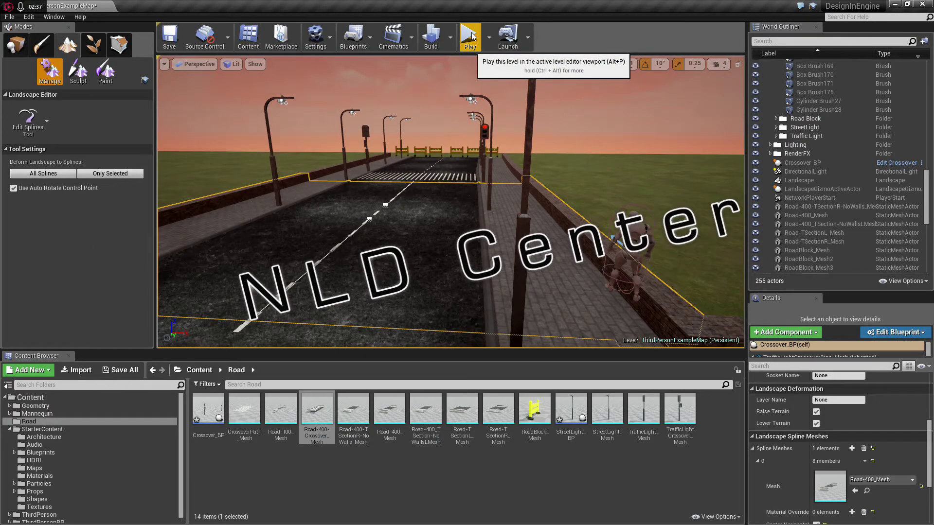
# Leave landscape editing, play the level, walk the character over the striped crossing, and stop the play session
pyautogui.click(15, 44)
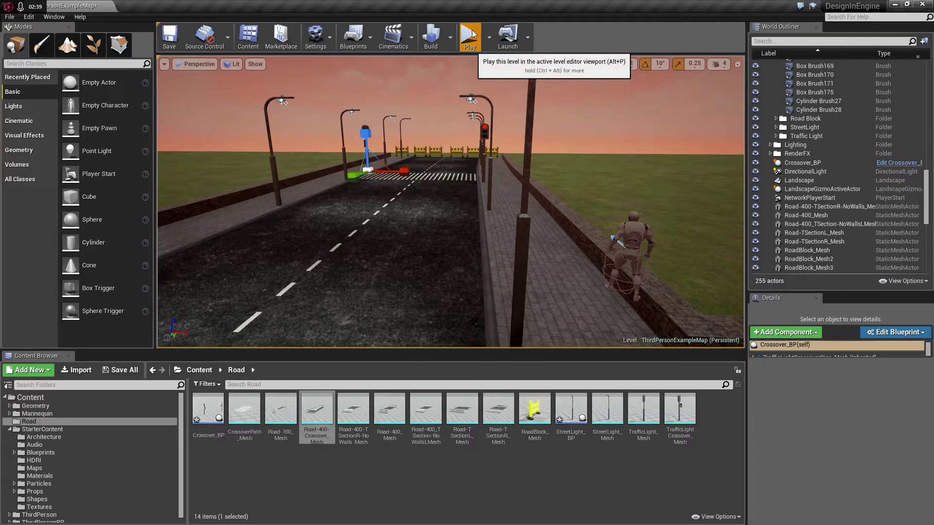
pyautogui.hotkey('alt', 'p')
pyautogui.click(467, 219)
pyautogui.press('w')
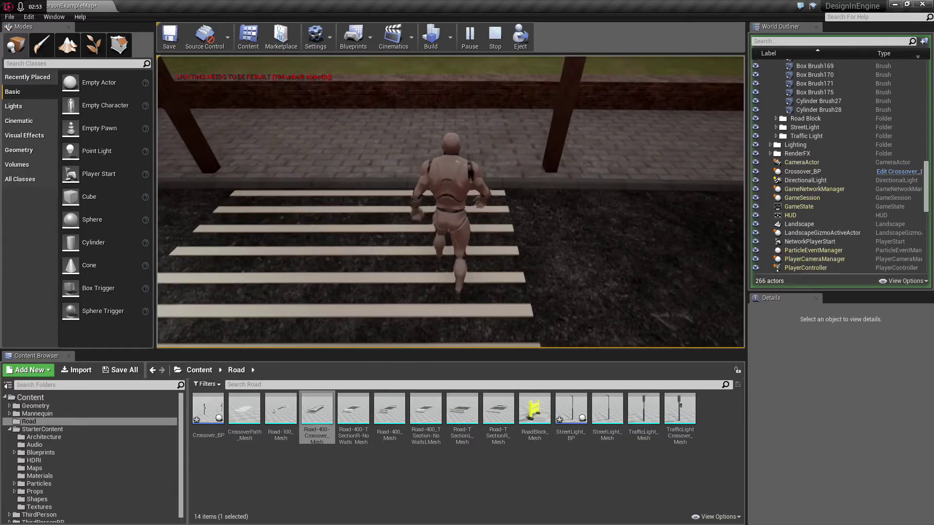
pyautogui.press('Escape')
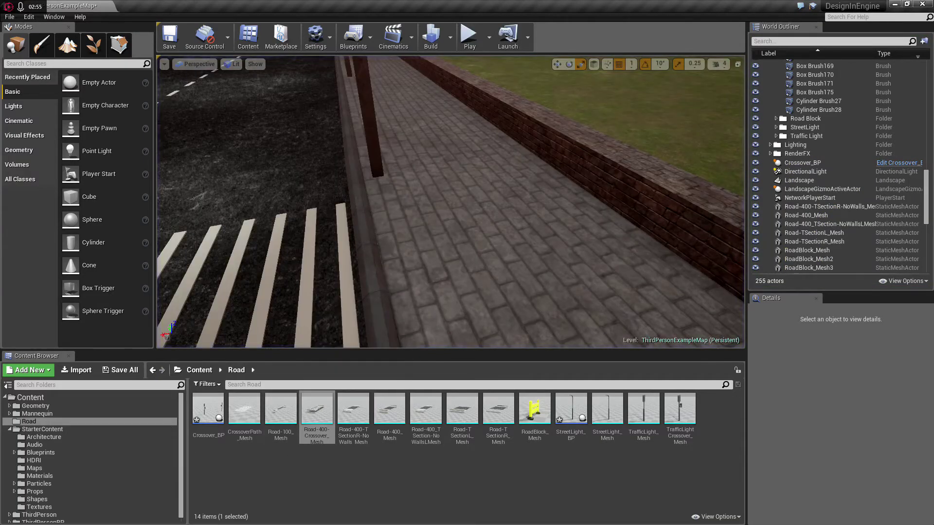
# Open the Road-400-Crossover_Mesh asset and disable Cast Shadow for its M_Basic_Wall and M_Brick_Clay_Beveled elements
pyautogui.doubleClick(317, 411)
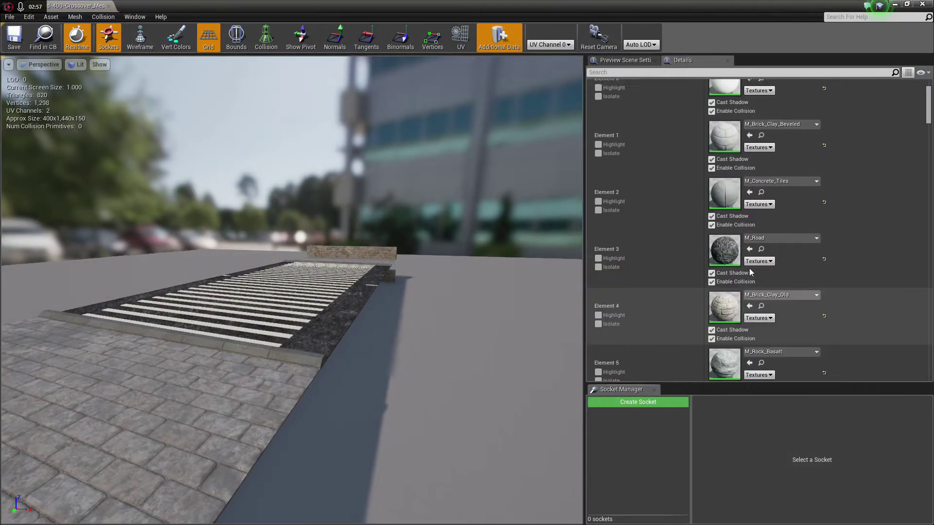
pyautogui.scroll(2, 750, 273)
pyautogui.moveTo(371, 273); pyautogui.dragTo(501, 297, button='right')
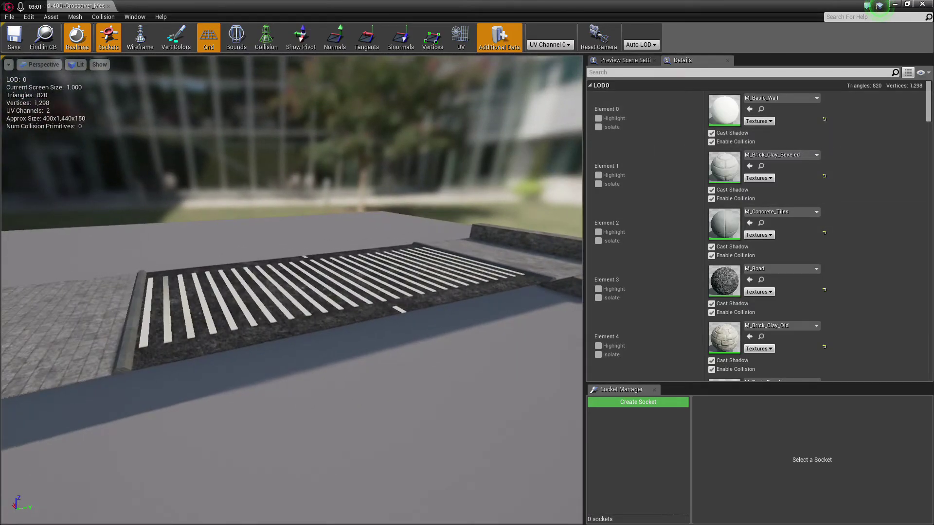
pyautogui.click(715, 136)
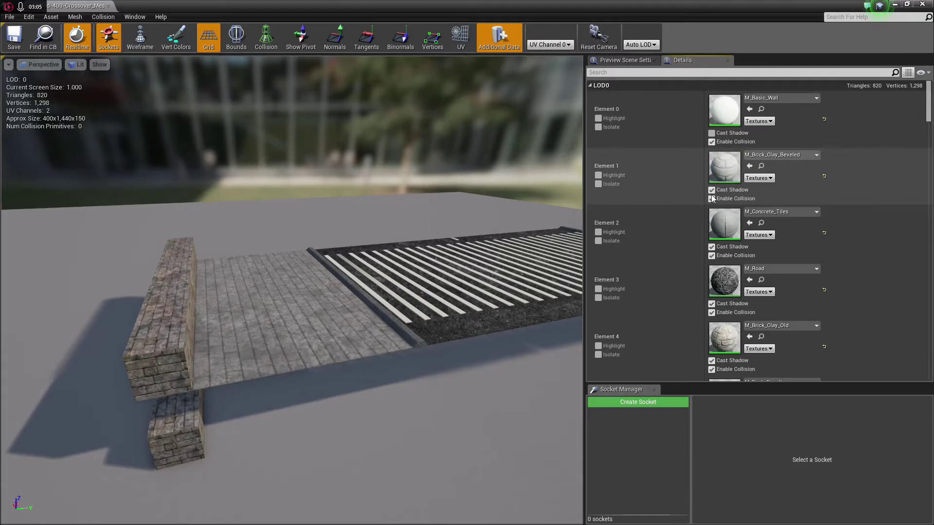
pyautogui.click(712, 191)
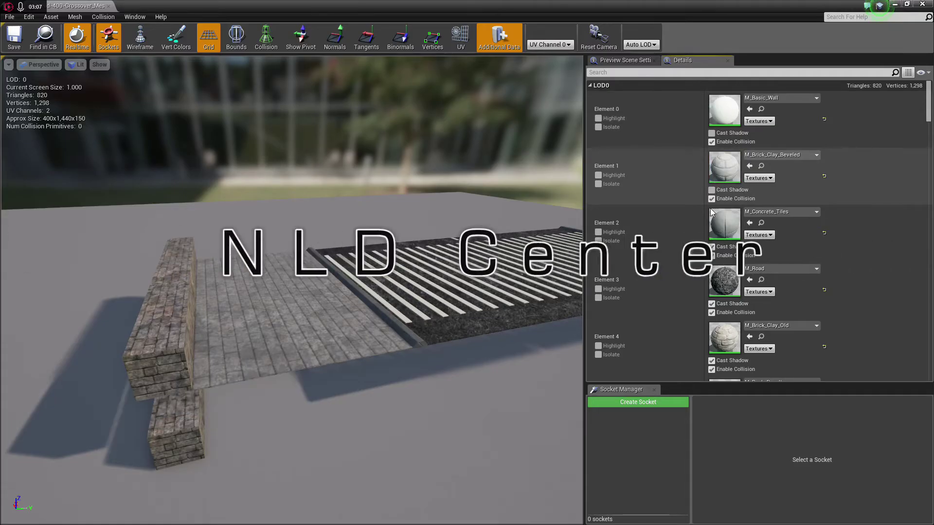
pyautogui.click(711, 248)
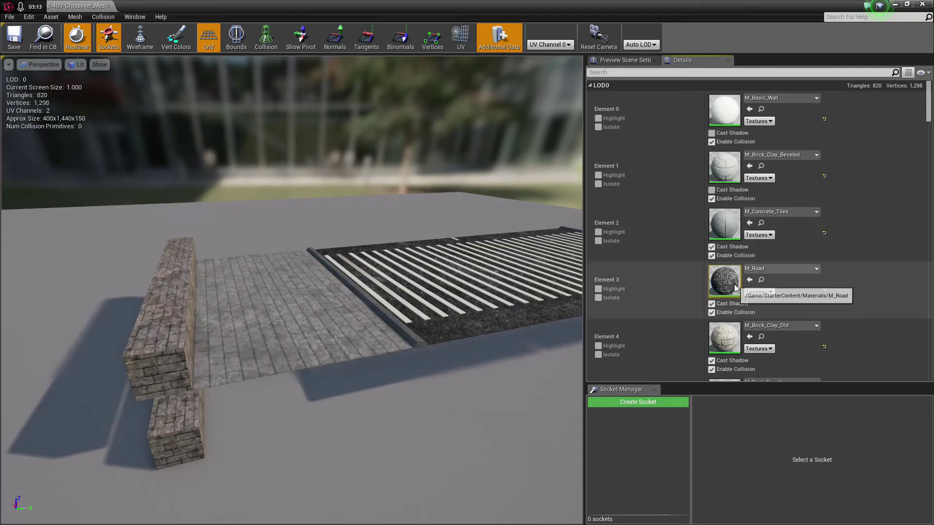
# Disable Cast Shadow for the M_Road, M_Rock_Basalt and WorldGridMaterial elements, and save and close the mesh
pyautogui.scroll(-3, 715, 265)
pyautogui.click(713, 259)
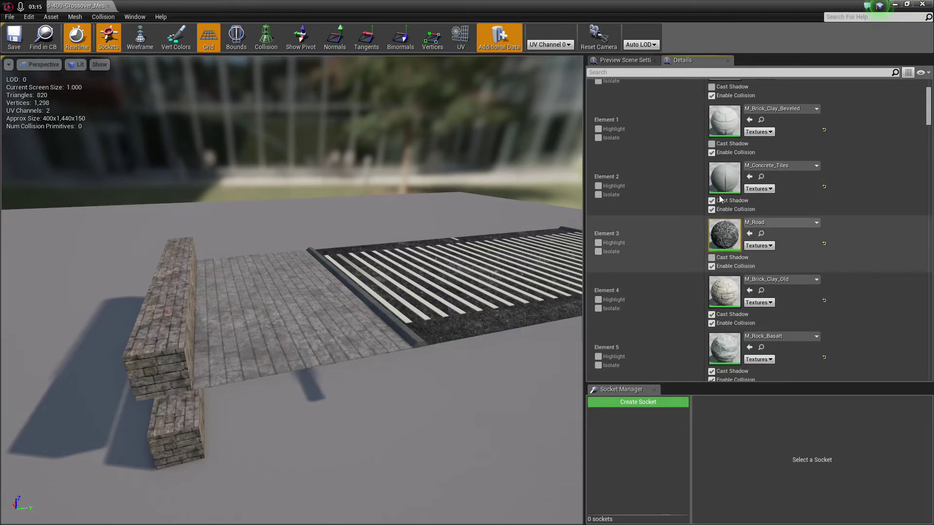
pyautogui.scroll(-4, 721, 311)
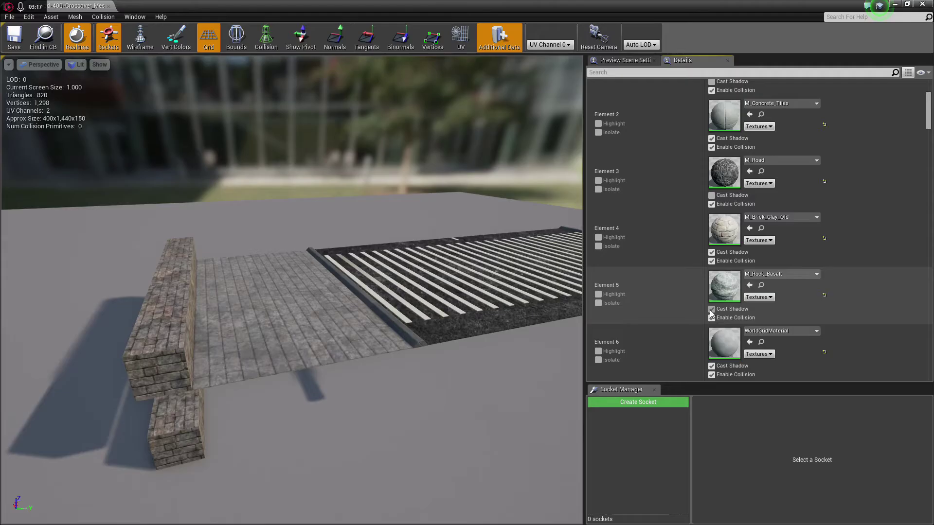
pyautogui.click(711, 310)
pyautogui.scroll(-5, 717, 320)
pyautogui.click(712, 289)
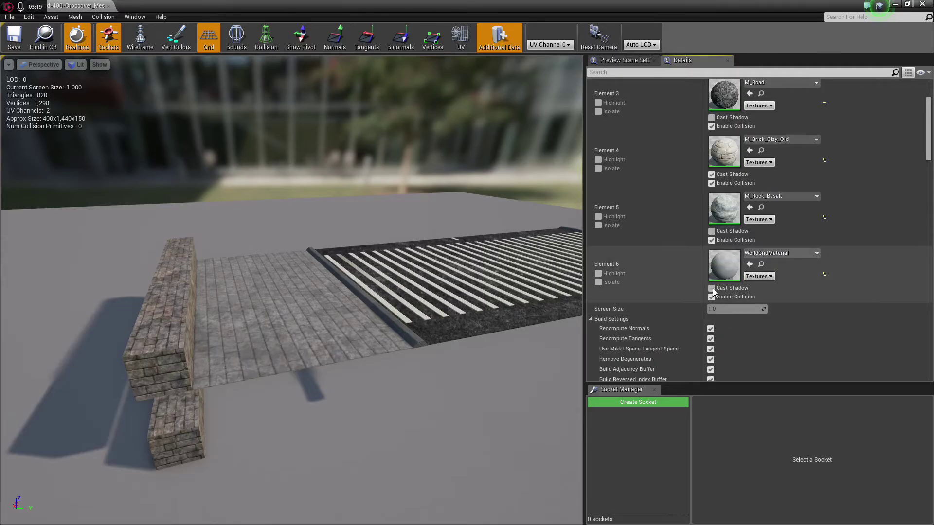
pyautogui.click(11, 35)
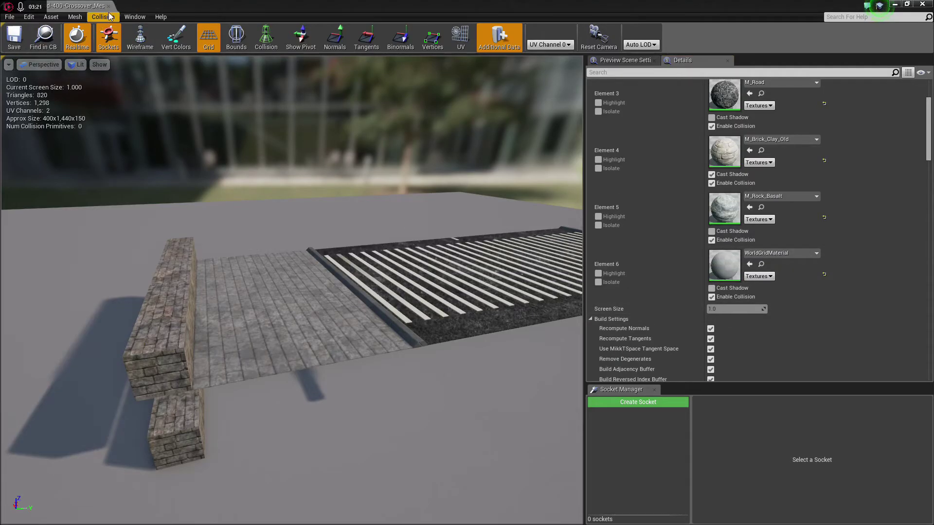
pyautogui.click(108, 6)
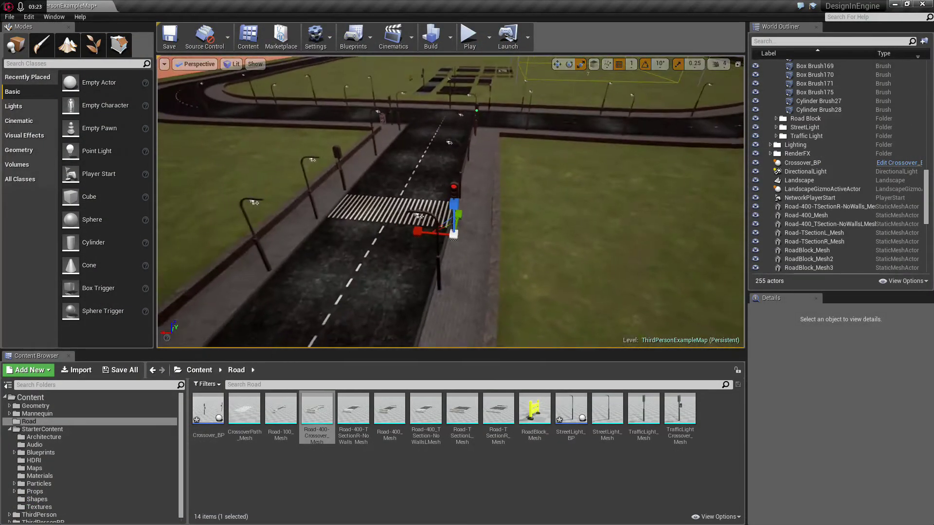
# Reopen Road-400-Crossover_Mesh, try a Light Map Coordinate Index of 1, and set its Source Lightmap Index to 1
pyautogui.doubleClick(317, 409)
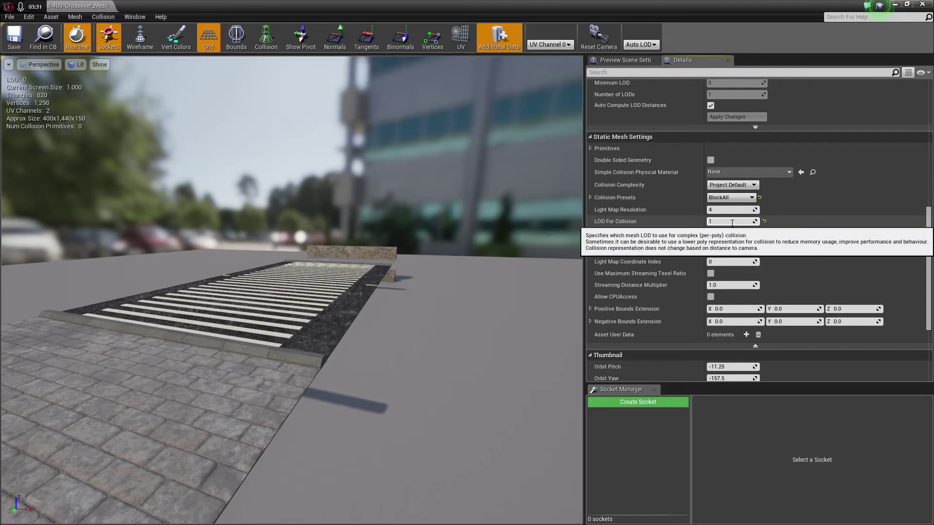
pyautogui.scroll(-4, 730, 214)
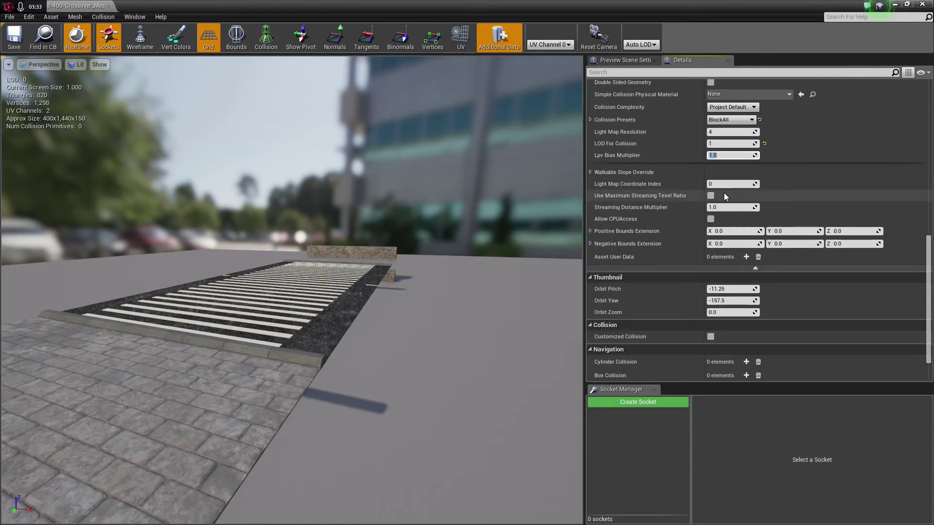
pyautogui.click(724, 185)
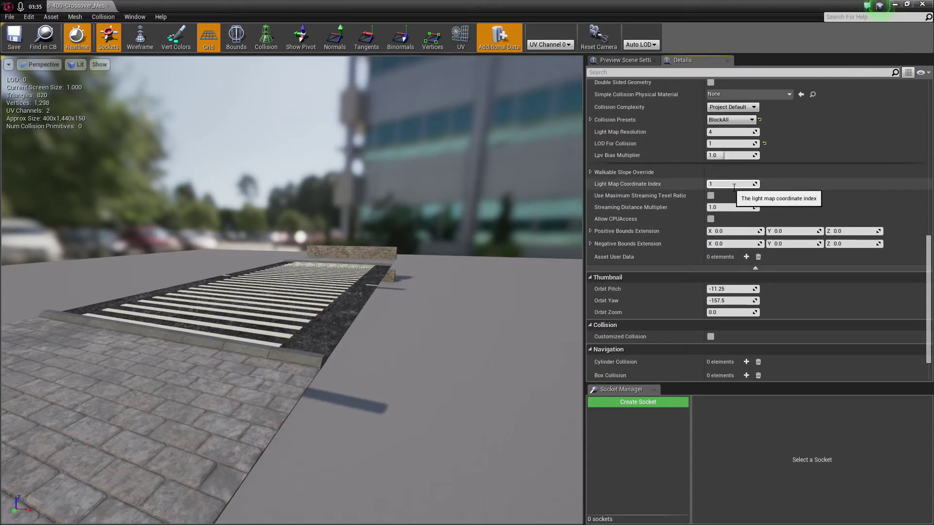
pyautogui.scroll(12, 734, 187)
pyautogui.click(729, 135)
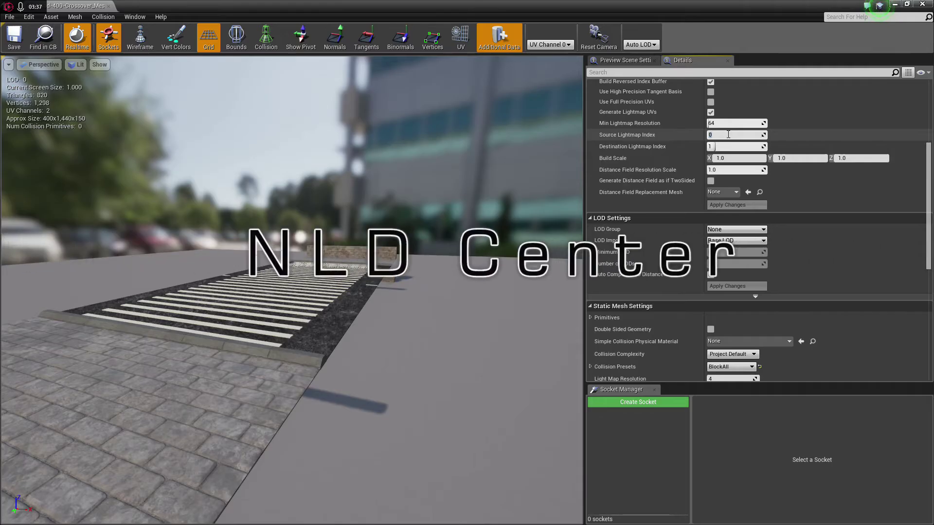
# Set the crossover mesh's Collision Complexity to Use Complex Collision As Simple
pyautogui.scroll(-5, 744, 157)
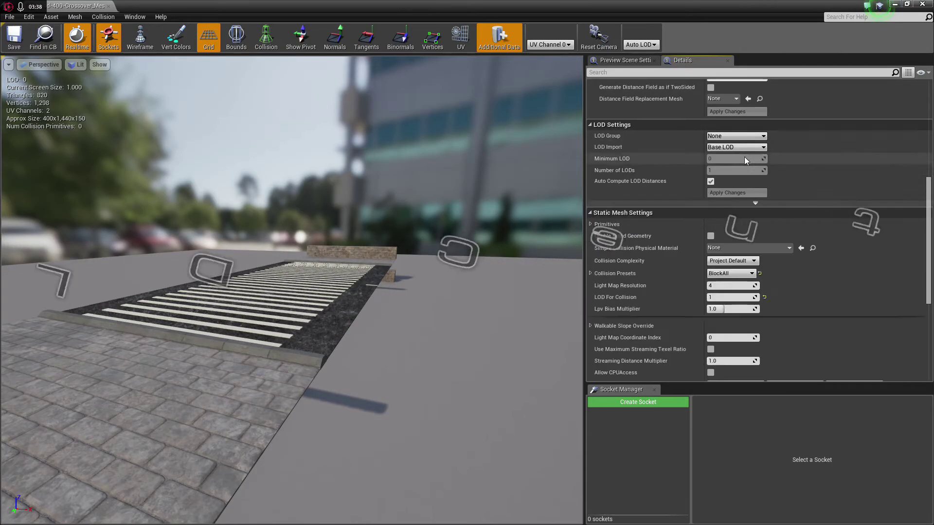
pyautogui.click(742, 250)
pyautogui.click(821, 232)
pyautogui.scroll(10, 807, 232)
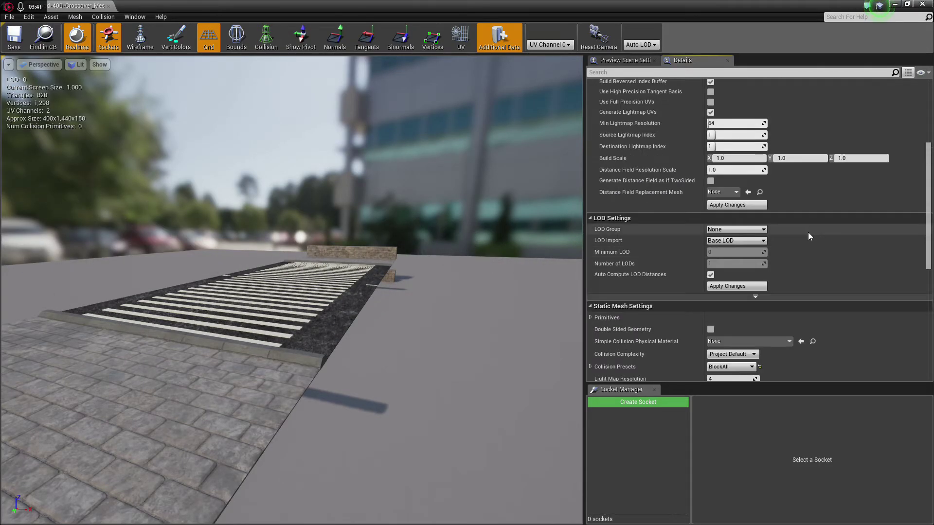
pyautogui.scroll(-7, 747, 217)
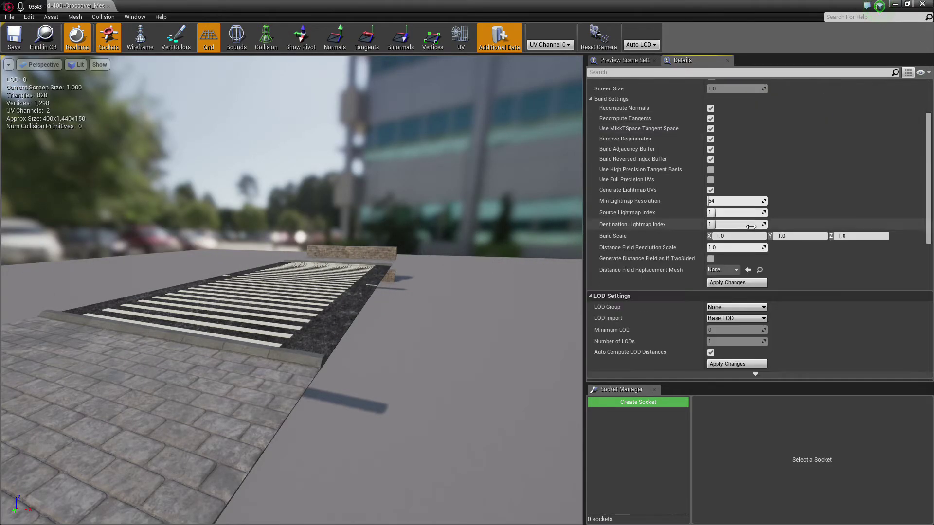
pyautogui.scroll(-13, 751, 226)
# Switch the mesh preview to UV Channel 1 and close the crossover mesh, applying its level of detail changes
pyautogui.click(550, 44)
pyautogui.click(547, 63)
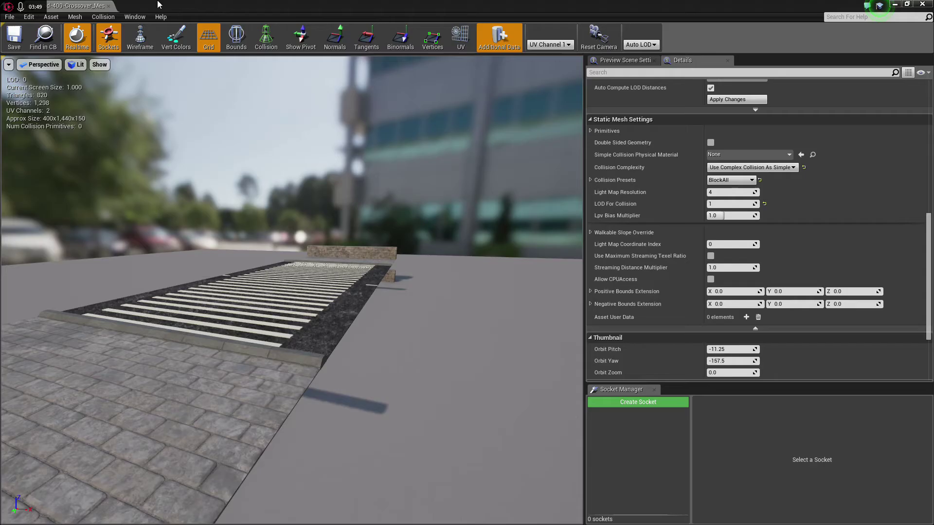
pyautogui.click(109, 7)
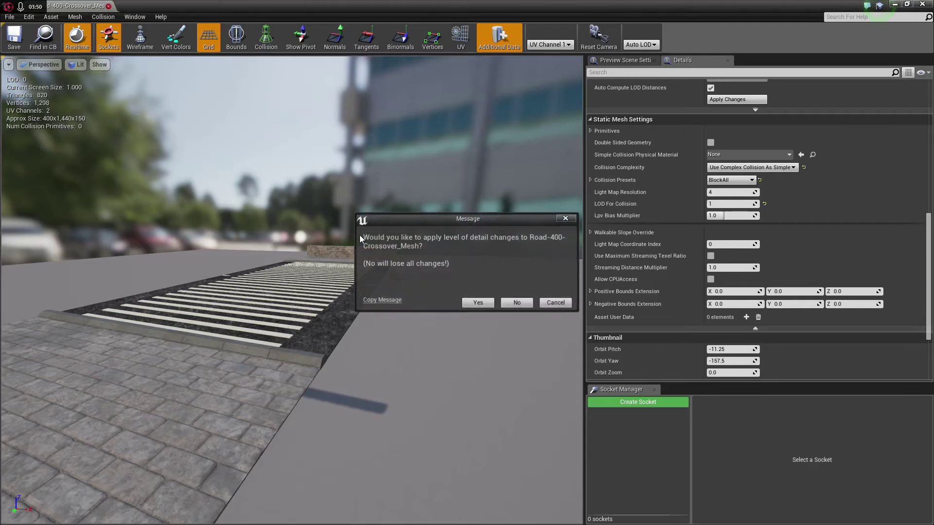
pyautogui.click(474, 303)
pyautogui.moveTo(449, 200)
pyautogui.mouseDown(button='right')
pyautogui.moveTo(492, 177)
pyautogui.moveTo(511, 180)
pyautogui.moveTo(457, 188)
pyautogui.mouseUp(button='right')
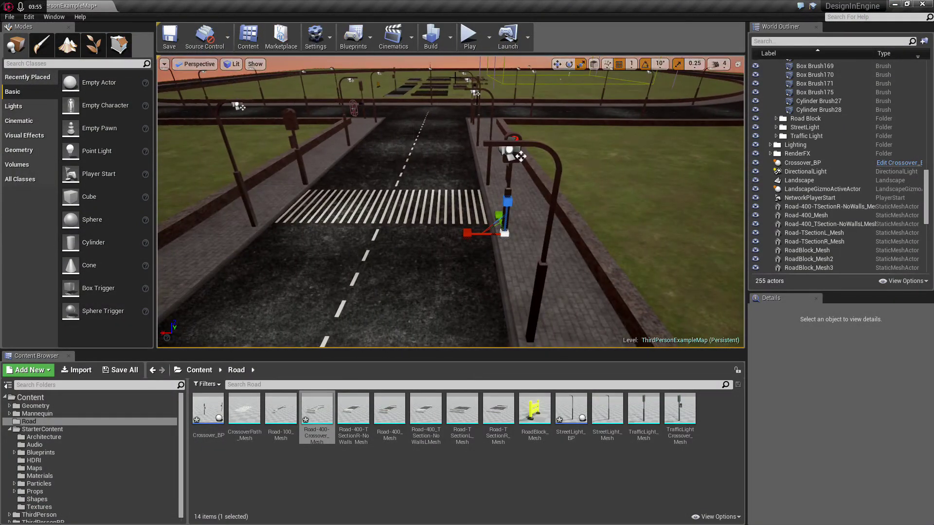
# Play-test the level by running the character along the sidewalk, over the zebra crossing and past the poles, and end the session
pyautogui.click(470, 36)
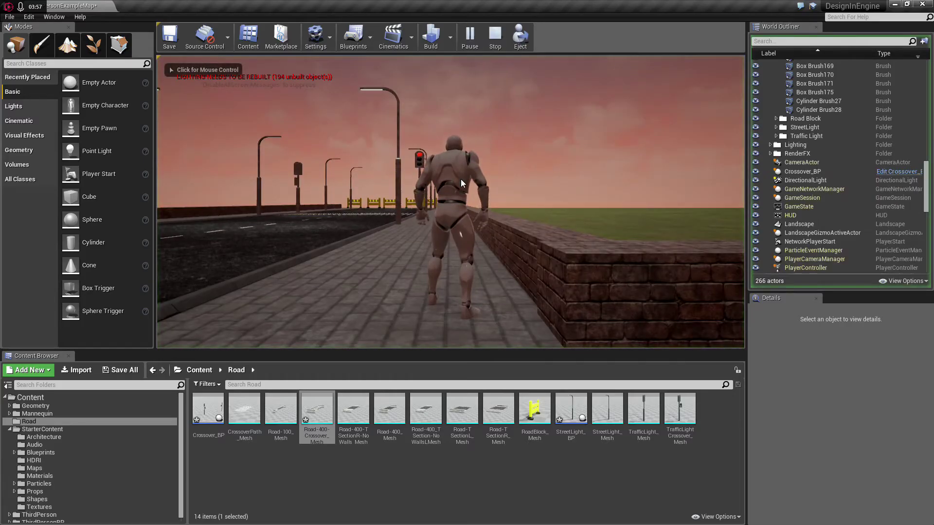
pyautogui.click(461, 179)
pyautogui.press('w')
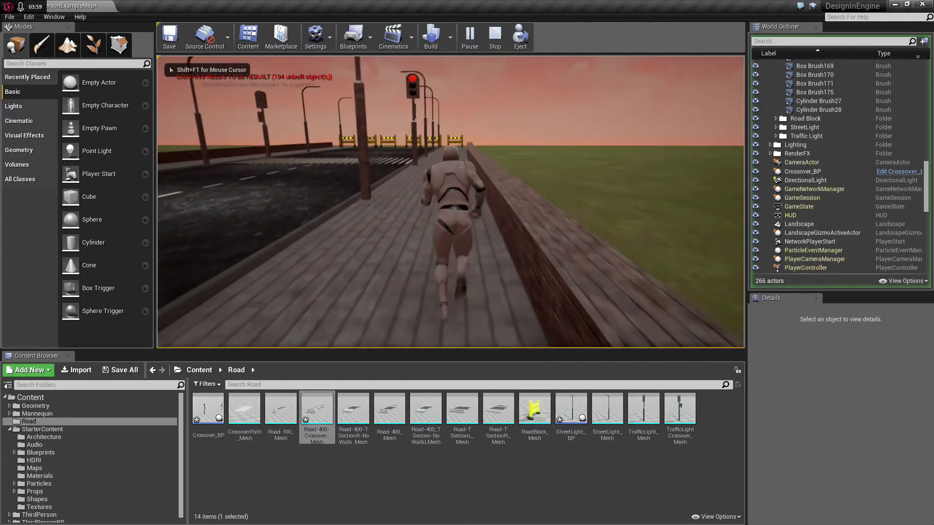
pyautogui.press('w')
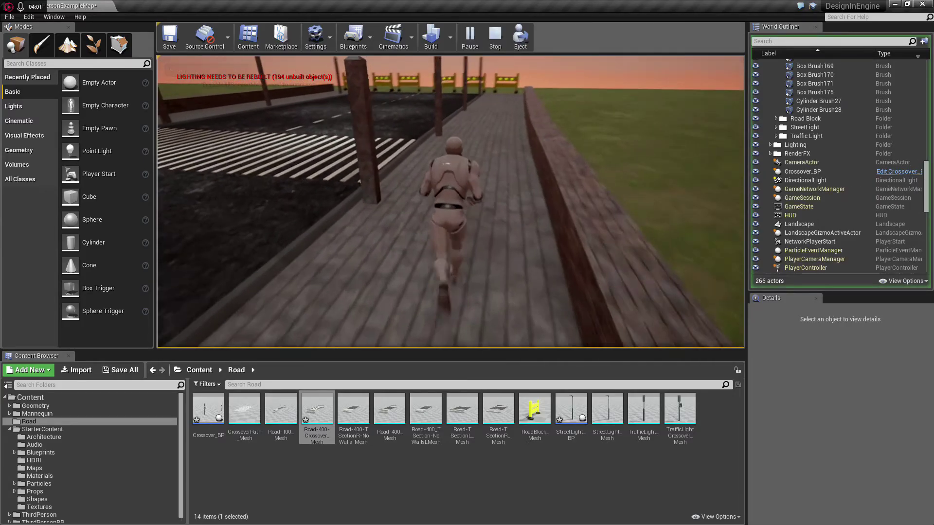
pyautogui.press('w')
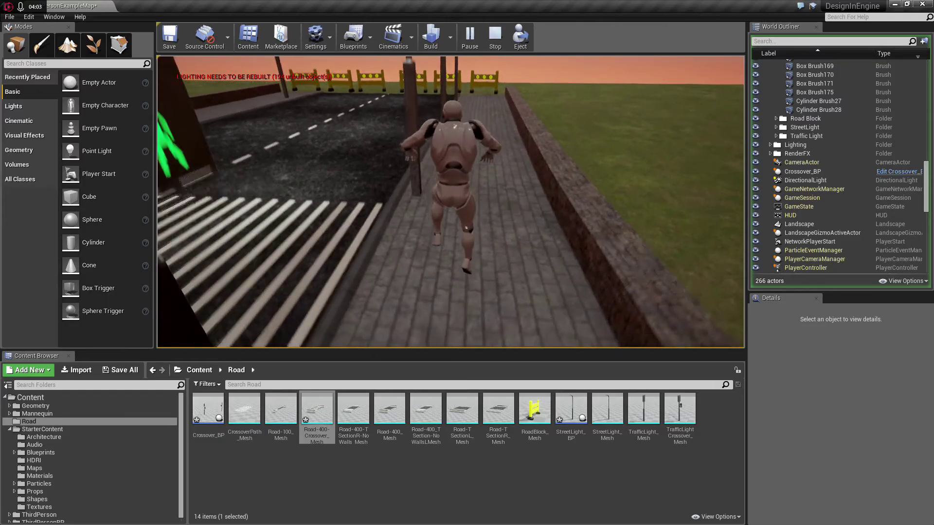
pyautogui.press('d')
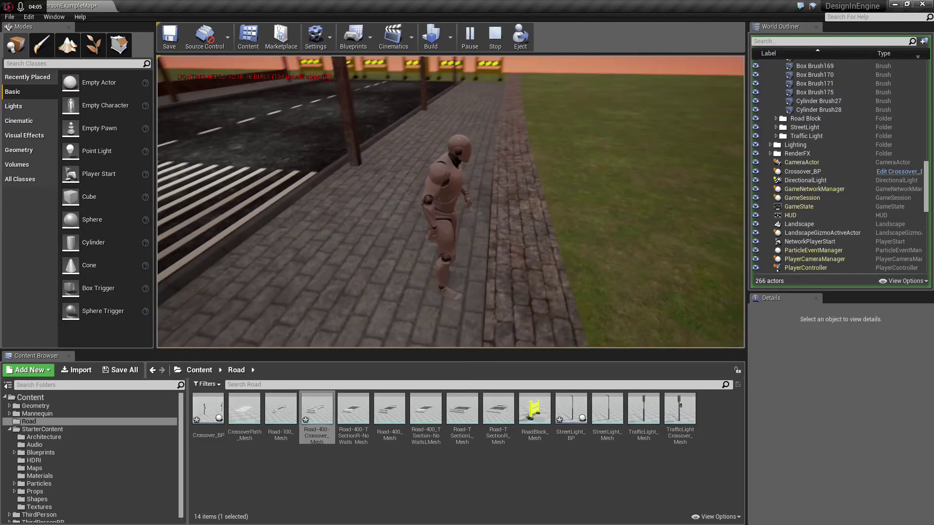
pyautogui.press('w')
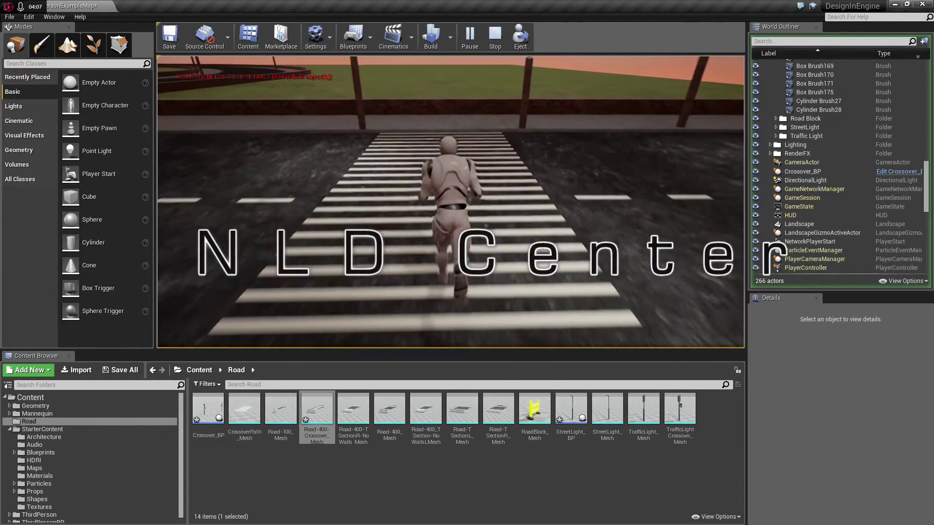
pyautogui.press('a')
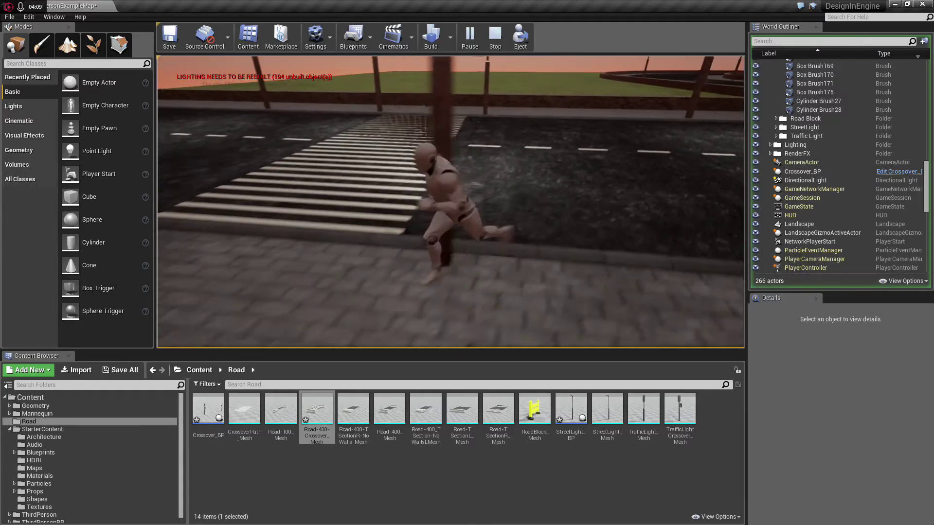
pyautogui.press('w')
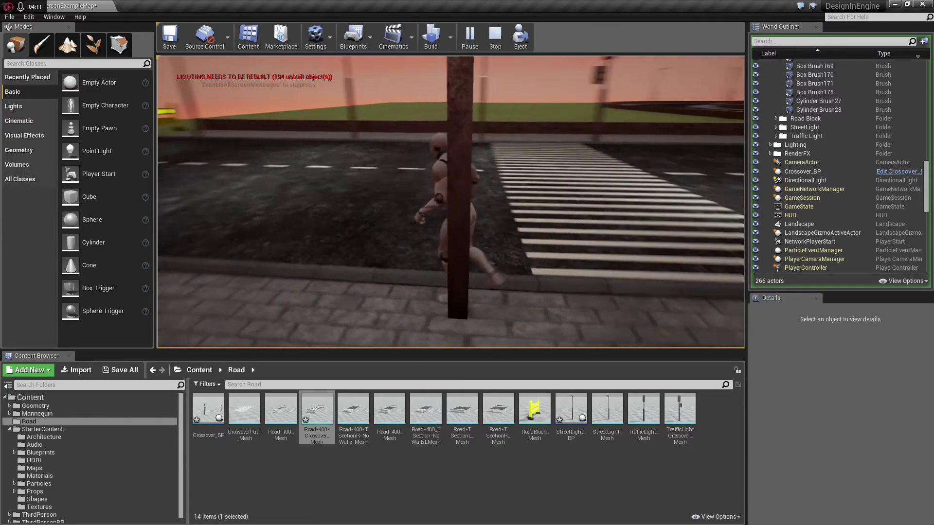
pyautogui.press('w')
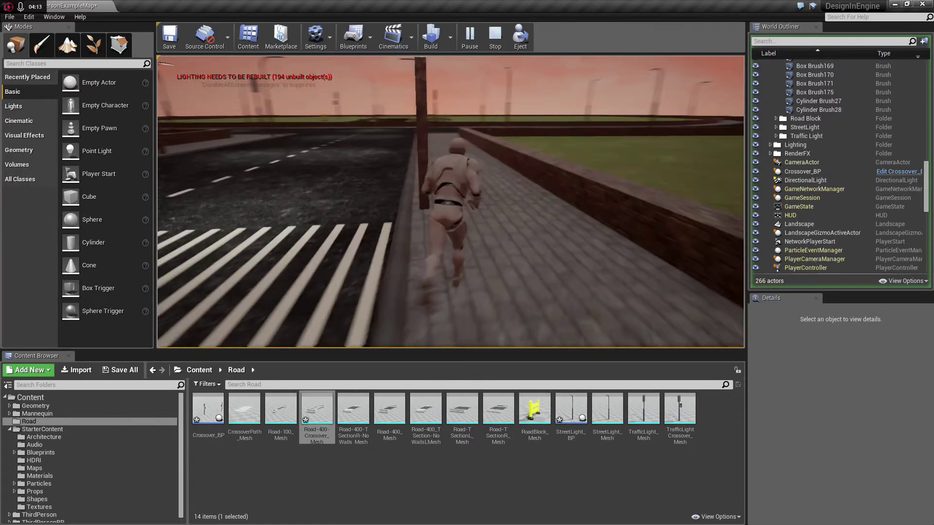
pyautogui.press('Escape')
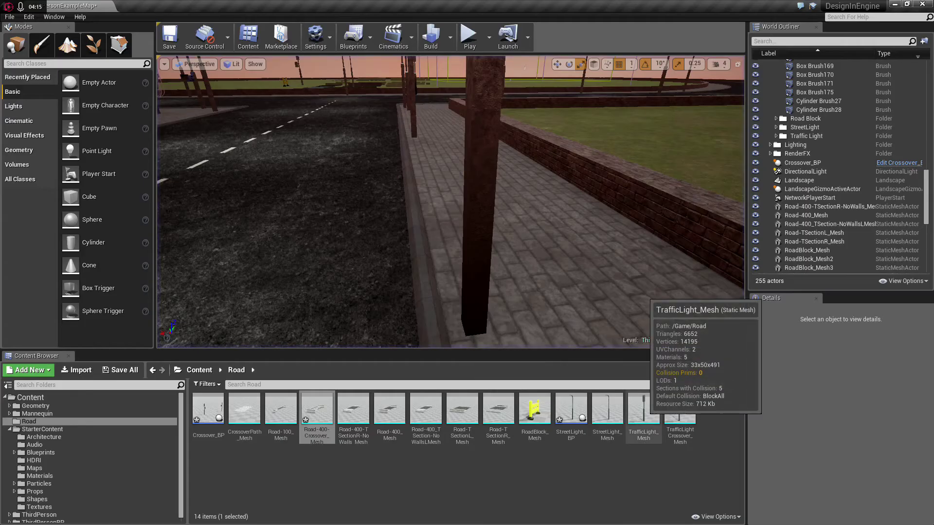
# Set StreetLight_Mesh's Collision Complexity to Use Complex Collision As Simple, and save and close the mesh
pyautogui.doubleClick(607, 409)
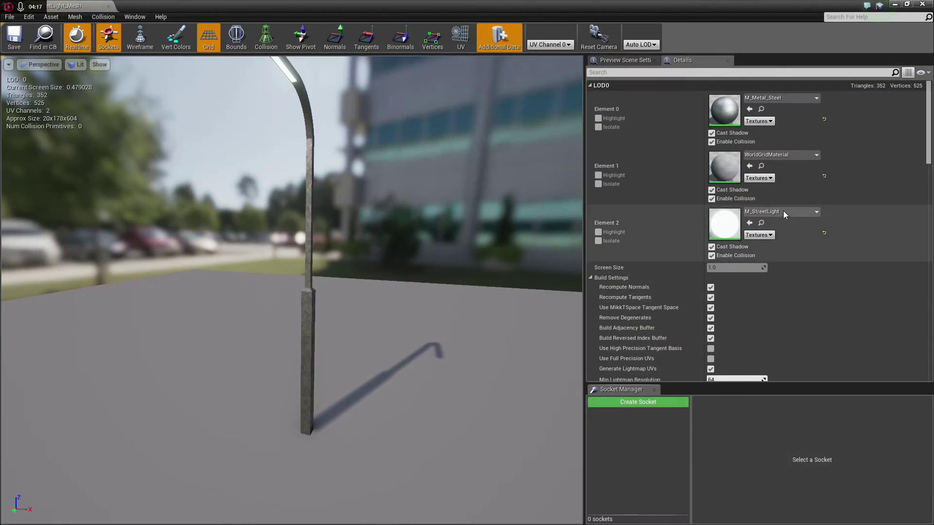
pyautogui.scroll(-15, 798, 296)
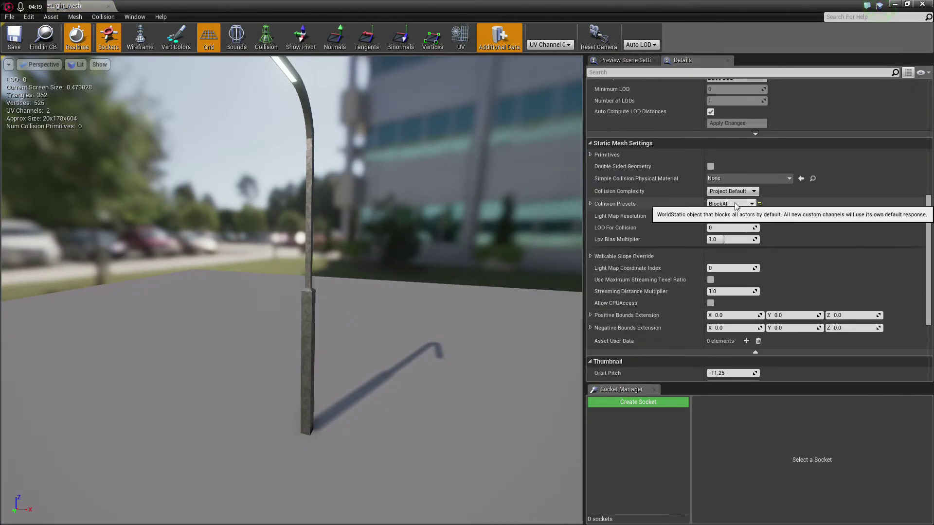
pyautogui.click(736, 205)
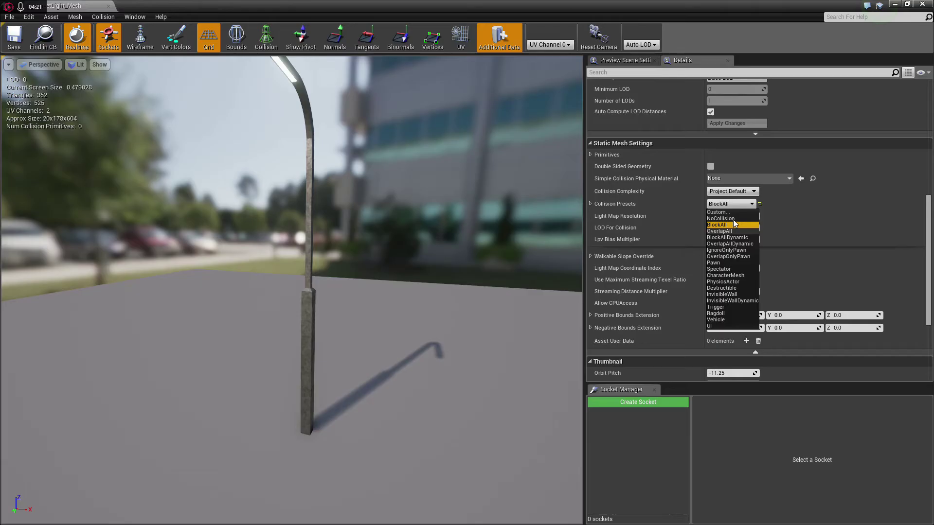
pyautogui.click(732, 191)
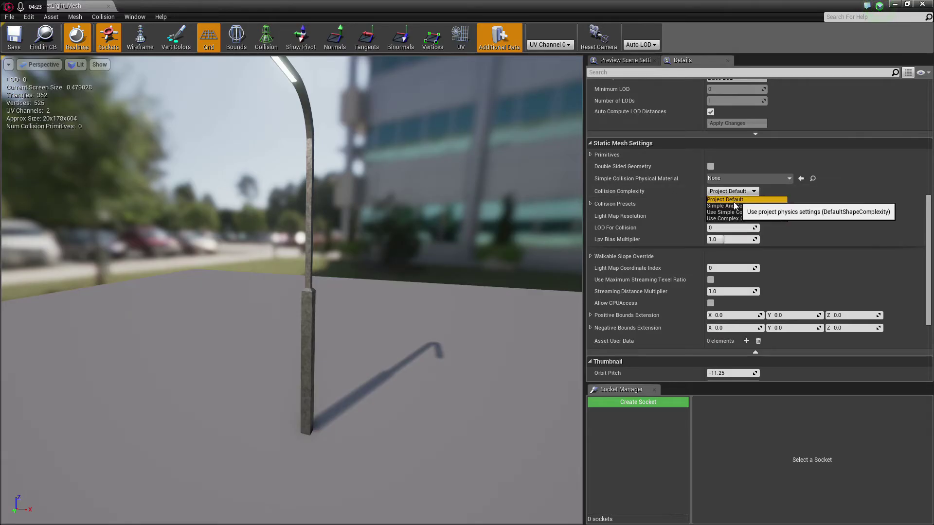
pyautogui.click(730, 219)
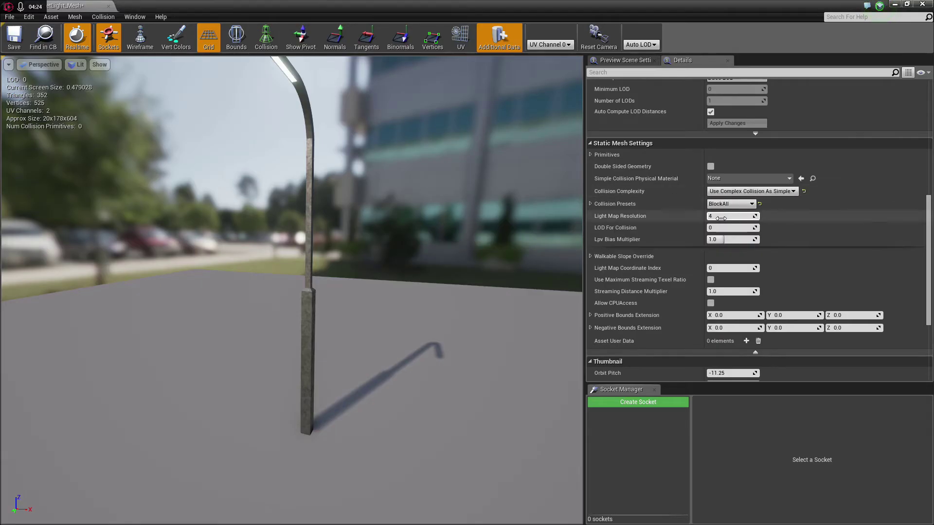
pyautogui.click(23, 36)
pyautogui.click(109, 6)
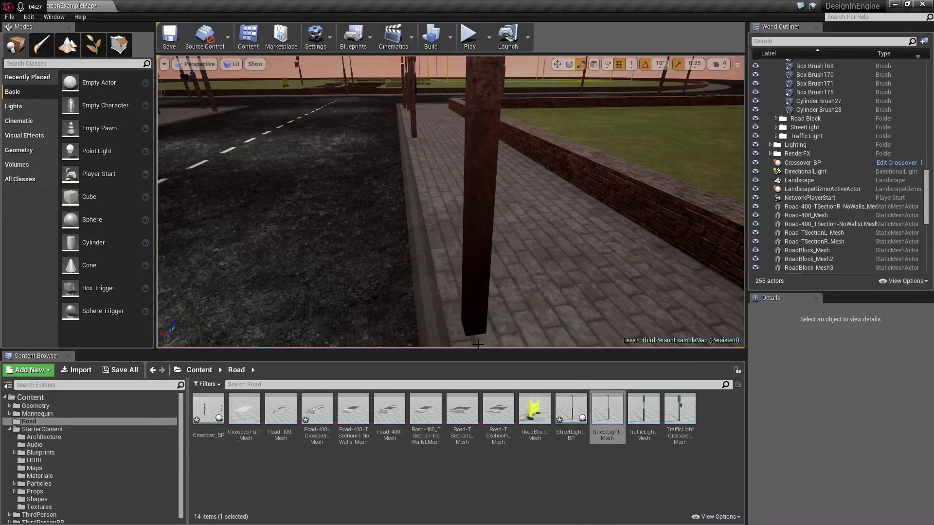
# Set TrafficLight_Mesh's Collision Complexity to Use Complex Collision As Simple, and save and close the mesh
pyautogui.doubleClick(644, 408)
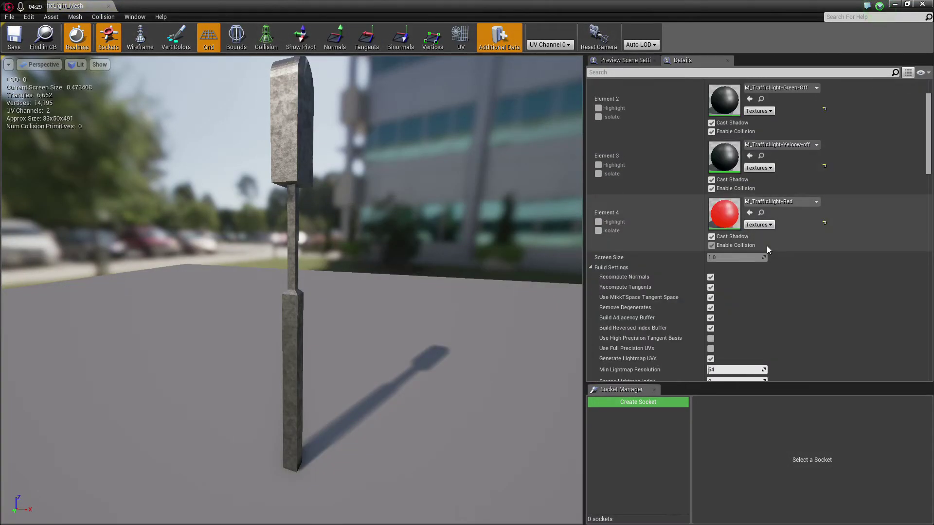
pyautogui.scroll(-5, 766, 246)
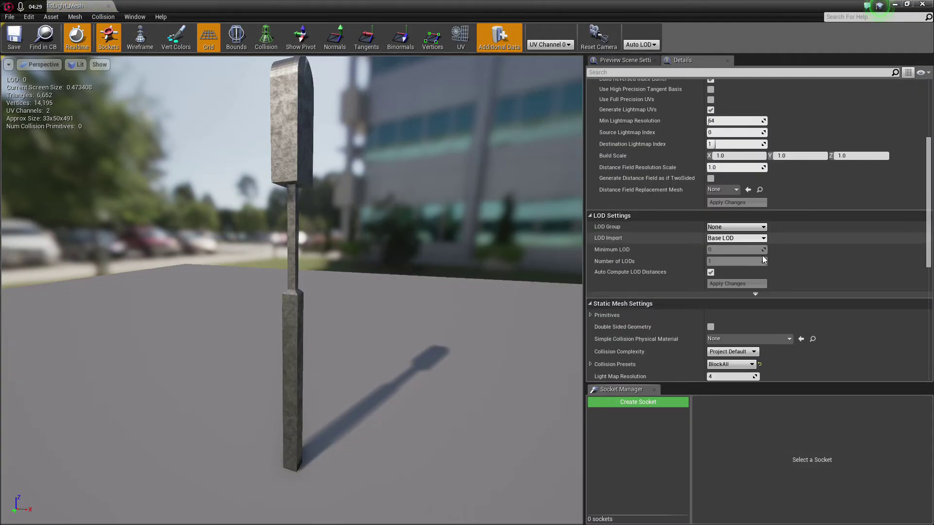
pyautogui.click(746, 351)
pyautogui.click(735, 379)
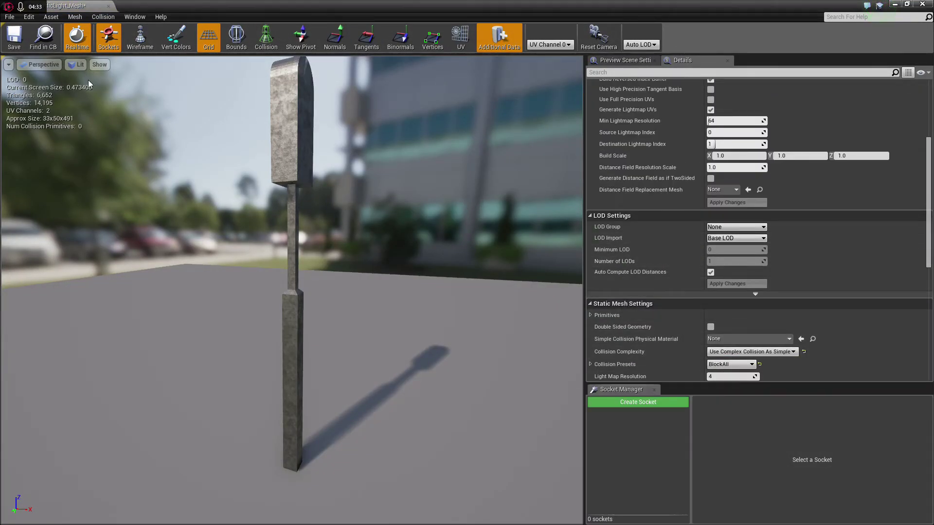
pyautogui.click(13, 38)
pyautogui.click(108, 6)
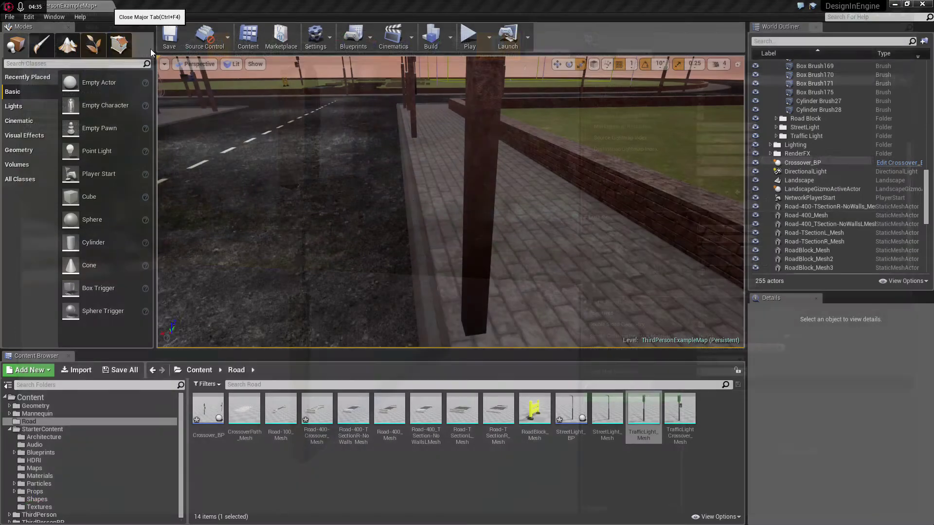
# Set the Collision Complexity of the crossover traffic light mesh to Use Complex Collision As Simple, and save and close it
pyautogui.doubleClick(680, 411)
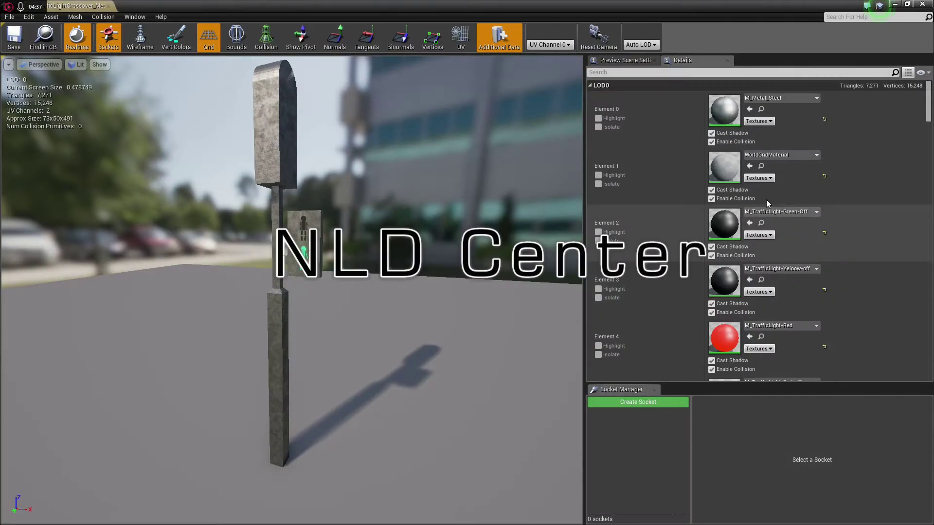
pyautogui.scroll(-5, 769, 243)
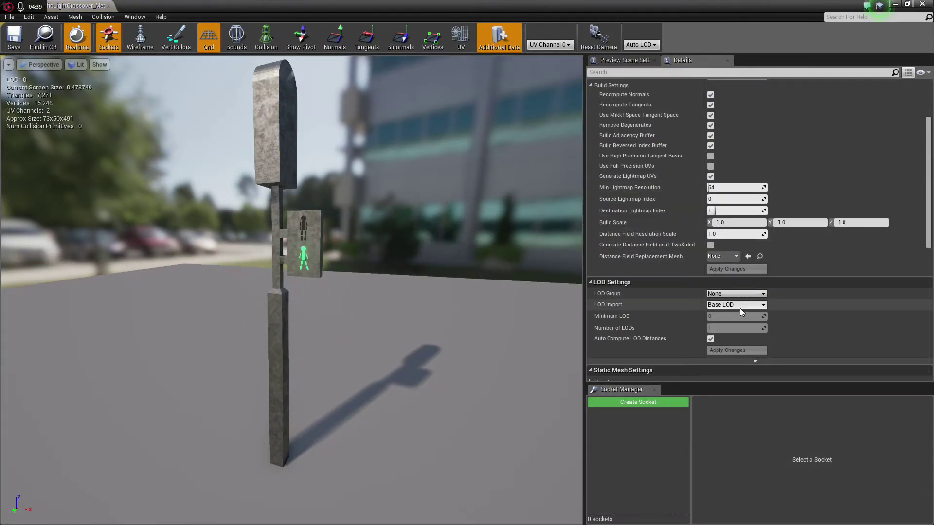
pyautogui.scroll(-2, 738, 296)
pyautogui.scroll(-2, 738, 295)
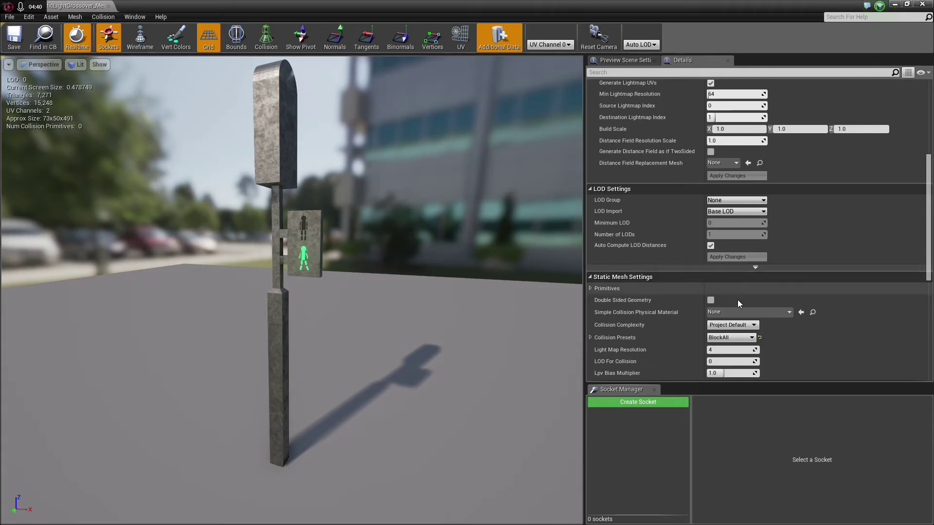
pyautogui.click(732, 325)
pyautogui.click(736, 352)
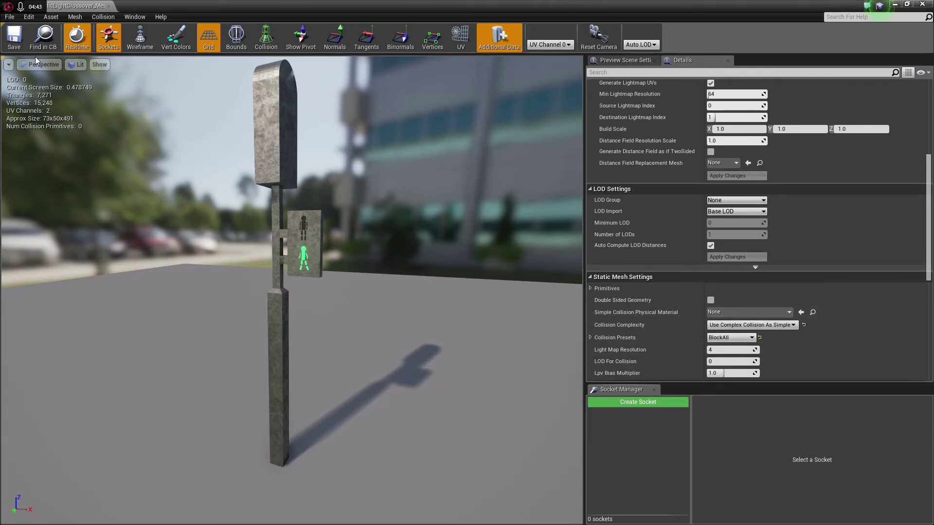
pyautogui.click(10, 43)
pyautogui.click(43, 39)
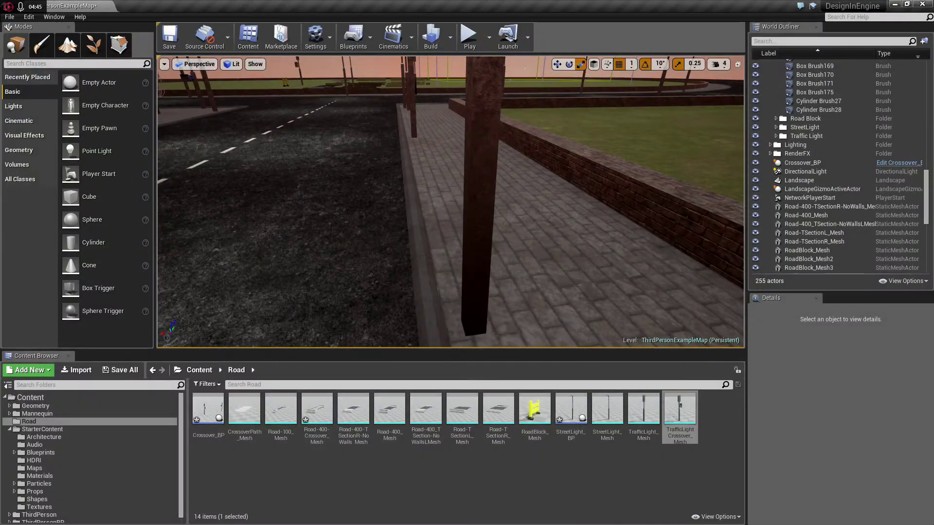
# Set RoadBlock_Mesh's Collision Complexity to Use Complex Collision As Simple, and save and close the mesh
pyautogui.doubleClick(534, 410)
pyautogui.scroll(-5, 798, 284)
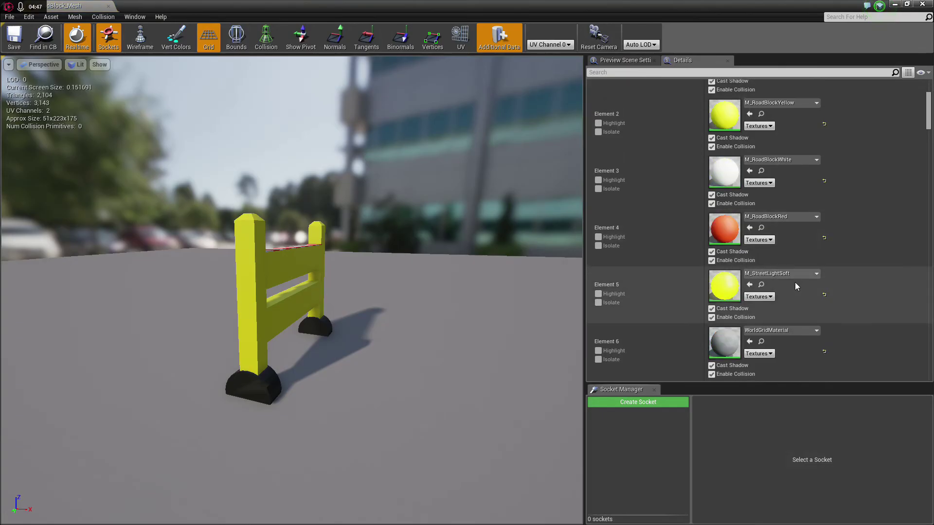
pyautogui.scroll(-5, 795, 280)
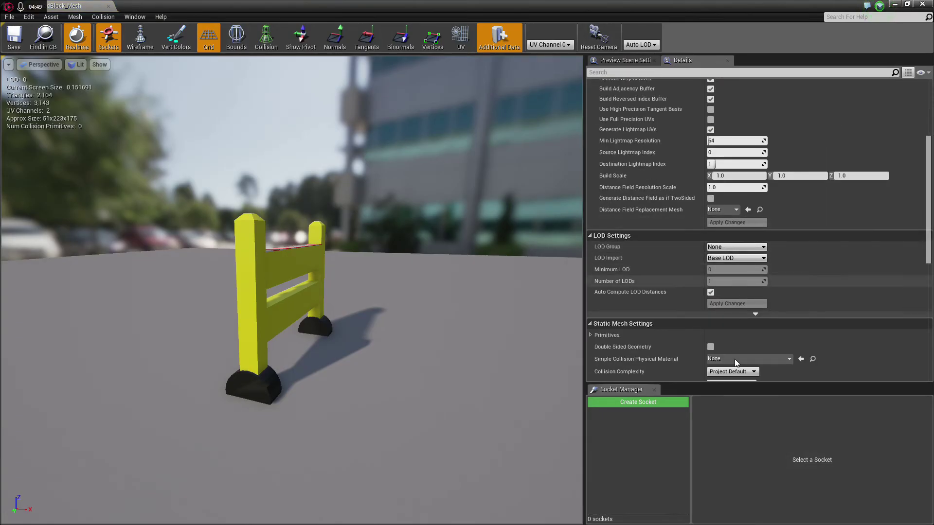
pyautogui.scroll(-1, 736, 366)
pyautogui.click(732, 341)
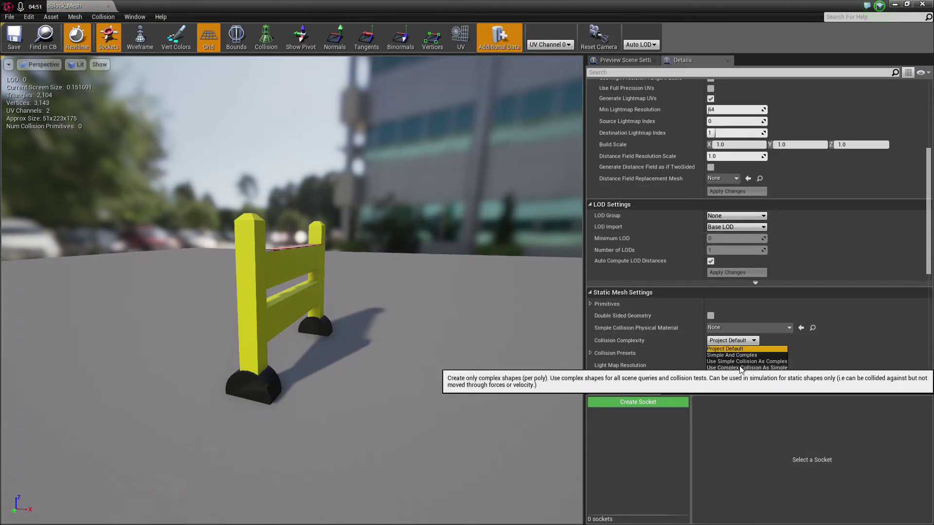
pyautogui.click(749, 364)
pyautogui.hotkey('ctrl', 's')
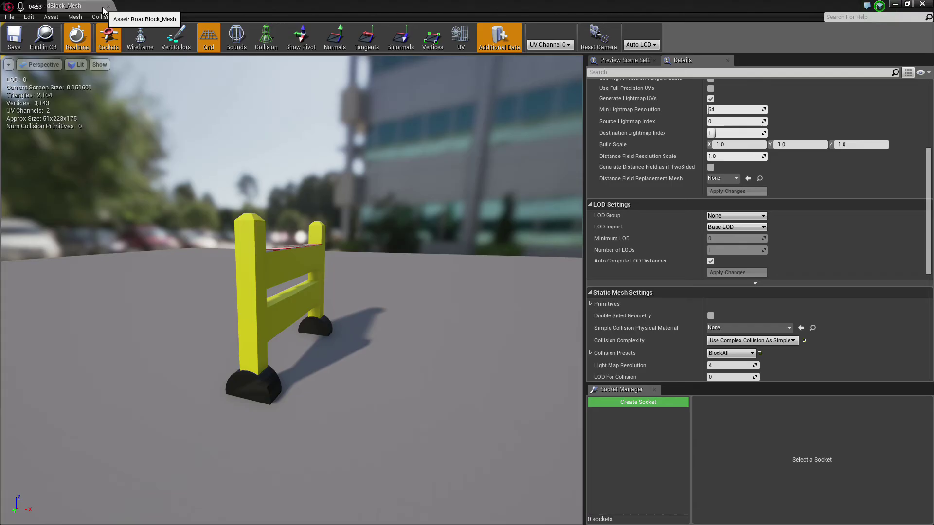
pyautogui.click(108, 6)
# Play-test the level again, running the character against the road blocks and street light poles to check their collision
pyautogui.moveTo(373, 165)
pyautogui.mouseDown(button='right')
pyautogui.moveTo(188, 139)
pyautogui.moveTo(373, 165)
pyautogui.mouseUp(button='right')
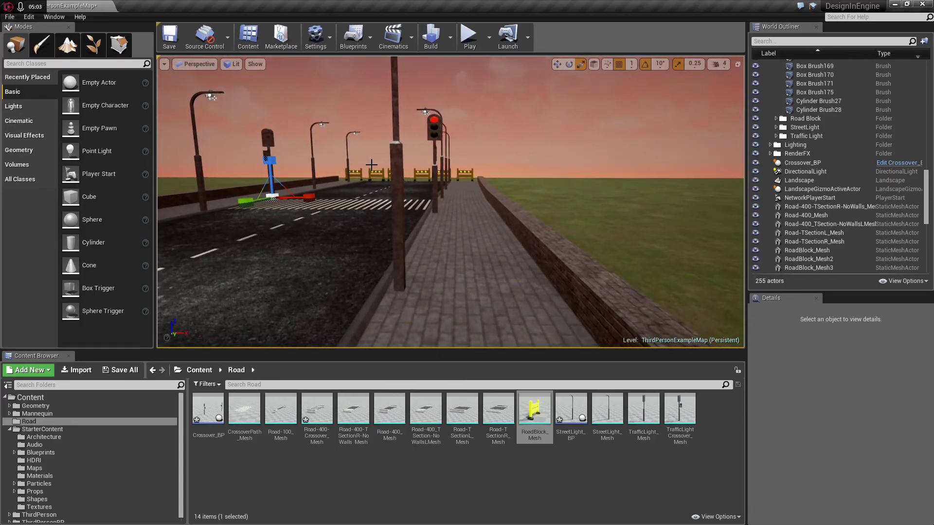
pyautogui.click(321, 323)
pyautogui.click(444, 75)
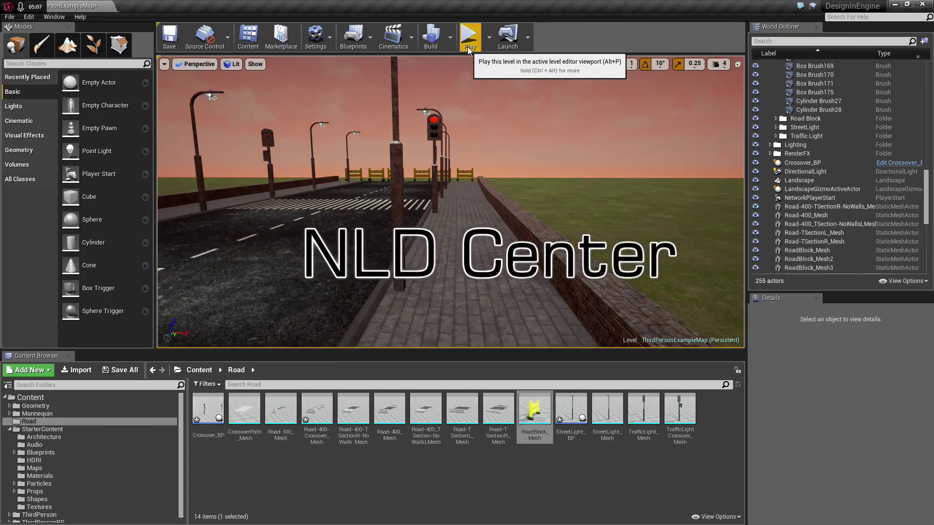
pyautogui.hotkey('alt', 'p')
pyautogui.press('w')
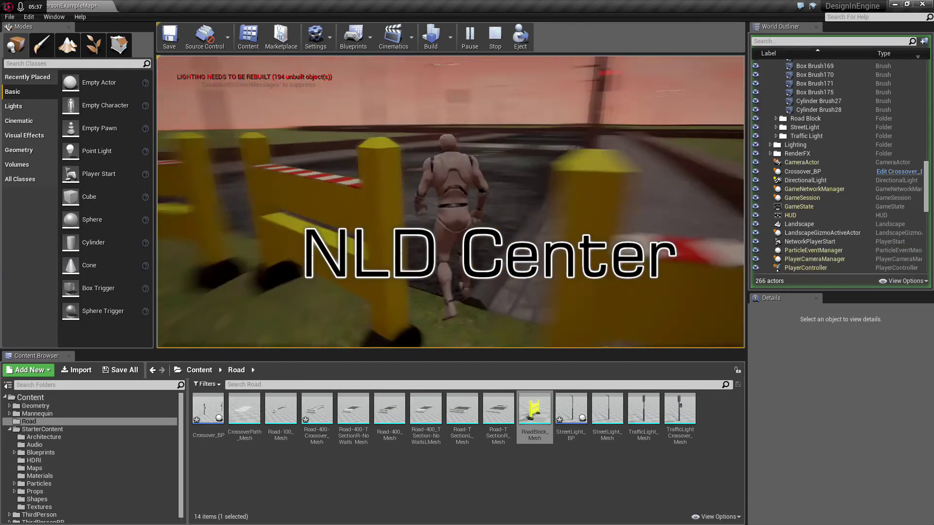
pyautogui.press('w')
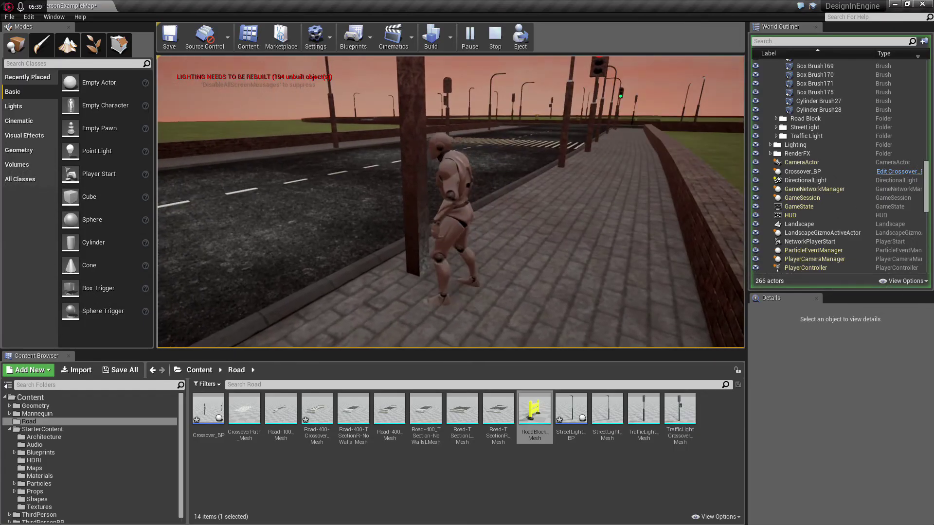